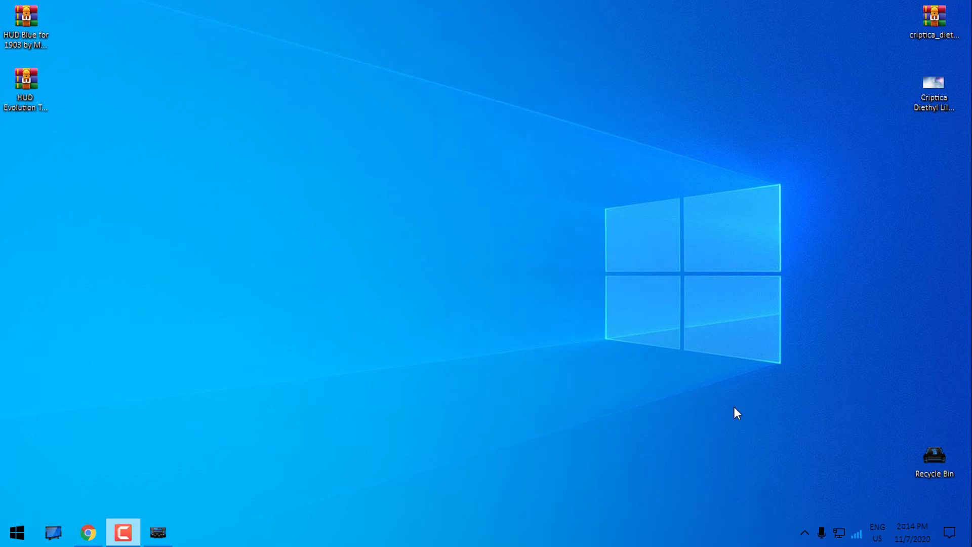
# - Open This PC and select the C:, D: and E: drives to show their HUD-skinned icons
pyautogui.click(20, 27)
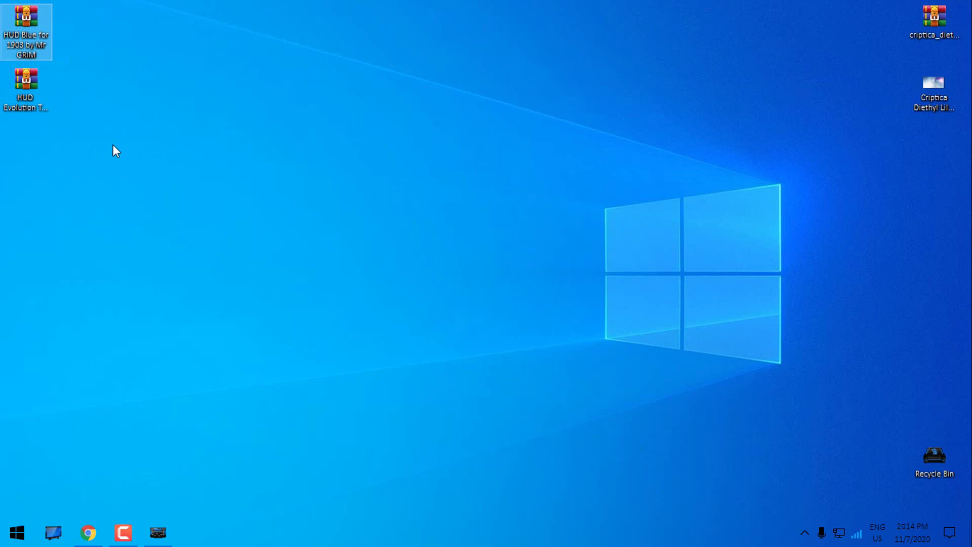
pyautogui.click(55, 532)
pyautogui.moveTo(166, 217); pyautogui.dragTo(471, 152)
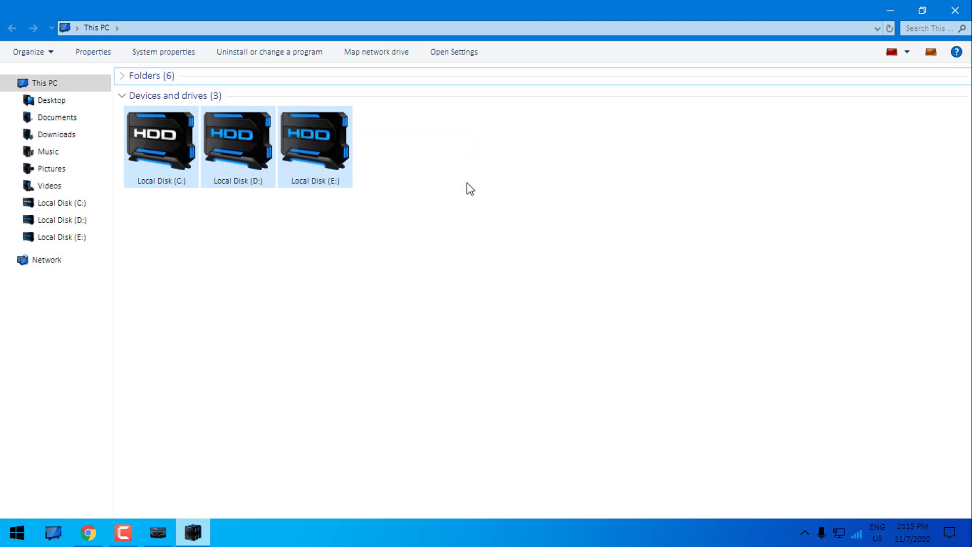
# - Close This PC, open Mouse Properties from Control Panel and browse its Pointers and Buttons tabs
pyautogui.click(955, 10)
pyautogui.click(158, 532)
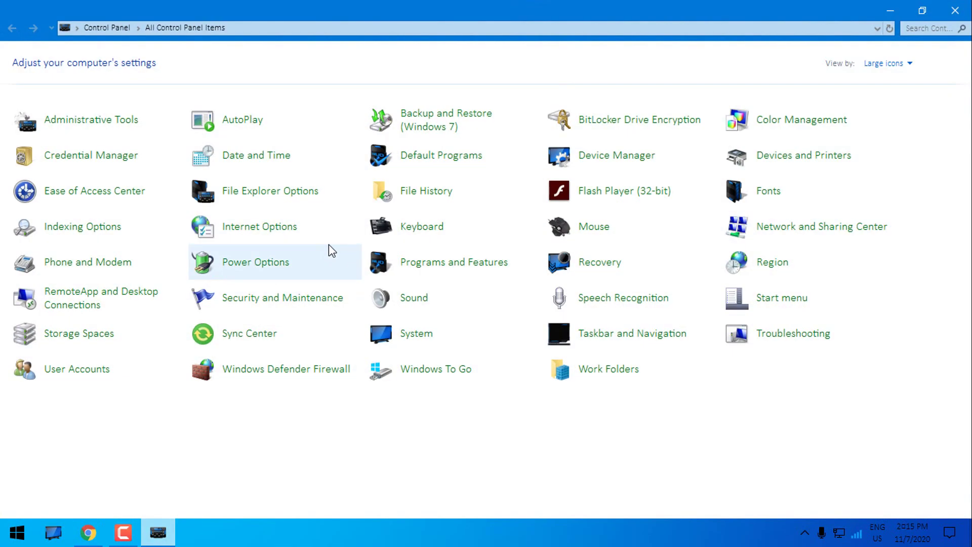
pyautogui.click(578, 233)
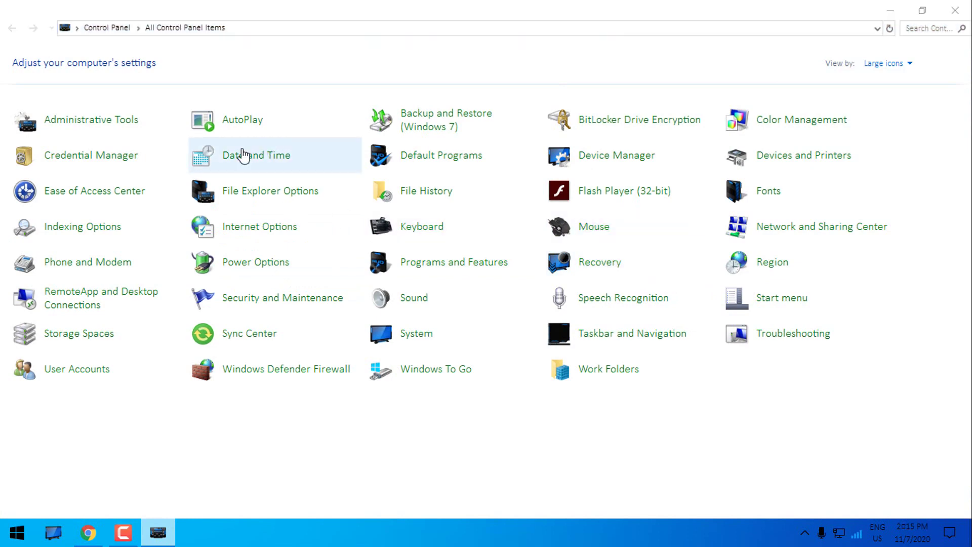
pyautogui.moveTo(213, 61); pyautogui.dragTo(408, 69)
pyautogui.click(330, 80)
pyautogui.click(350, 79)
pyautogui.click(323, 78)
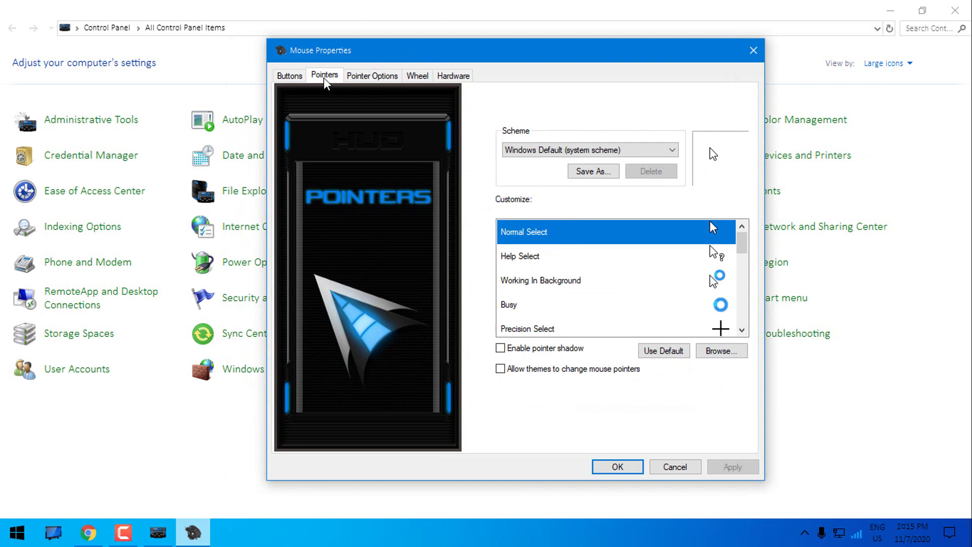
pyautogui.click(291, 79)
pyautogui.click(324, 77)
# - Review the Mouse Properties Buttons and Pointer Options tabs again, then close the dialog
pyautogui.moveTo(409, 60)
pyautogui.mouseDown()
pyautogui.moveTo(359, 64)
pyautogui.moveTo(410, 78)
pyautogui.moveTo(376, 78)
pyautogui.moveTo(425, 71)
pyautogui.mouseUp()
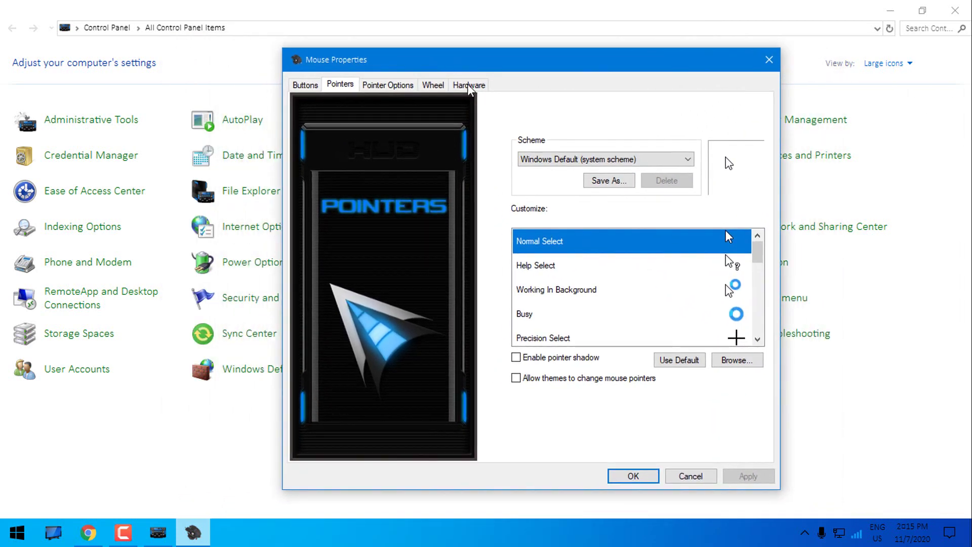
pyautogui.click(306, 85)
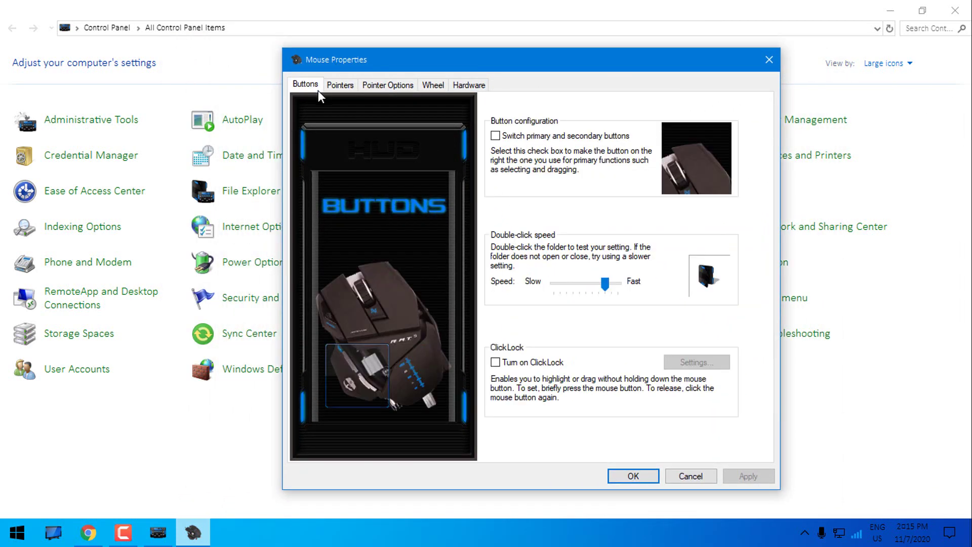
pyautogui.click(409, 87)
pyautogui.click(356, 89)
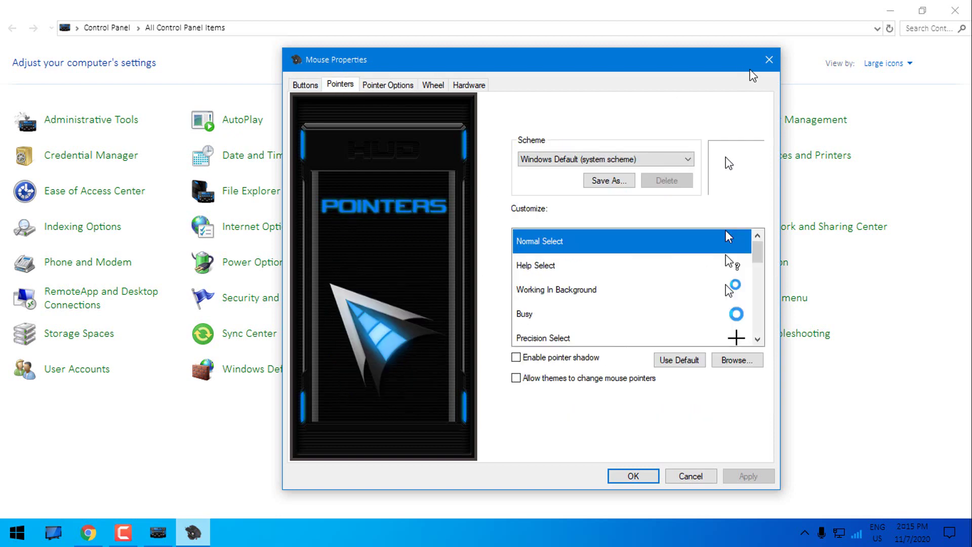
pyautogui.click(769, 61)
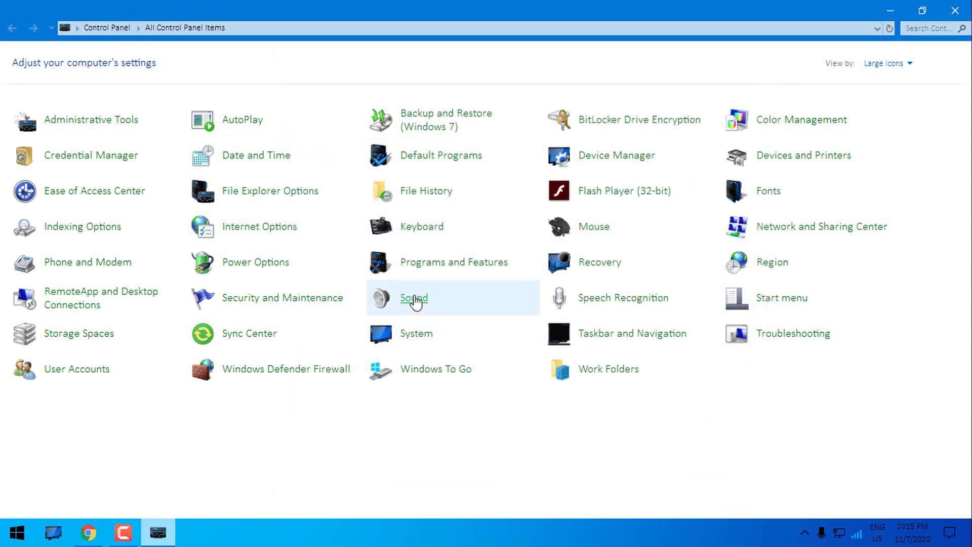
# - Browse the Sound dialog's Recording, Sounds and Communications tabs, then close it and Control Panel
pyautogui.click(414, 299)
pyautogui.click(135, 100)
pyautogui.click(173, 99)
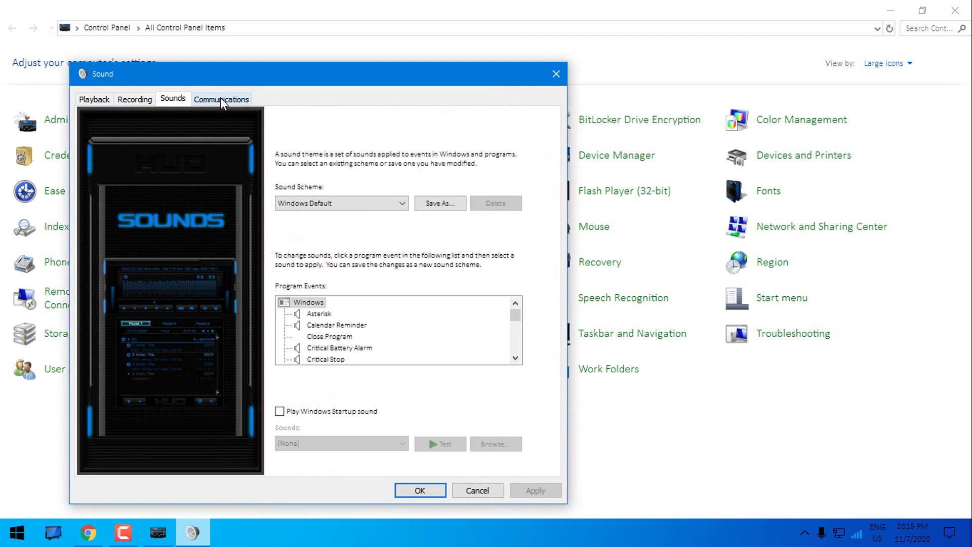
pyautogui.click(221, 100)
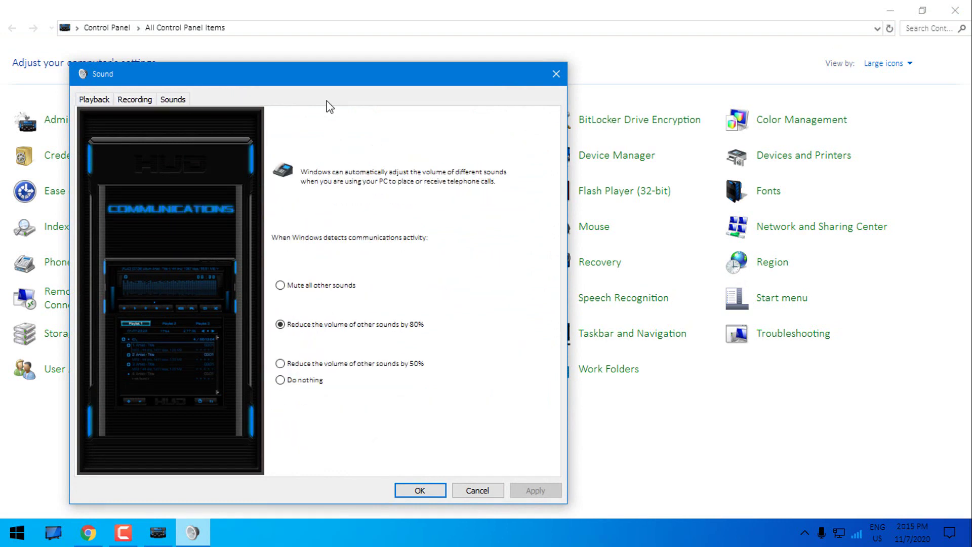
pyautogui.click(556, 74)
pyautogui.click(958, 17)
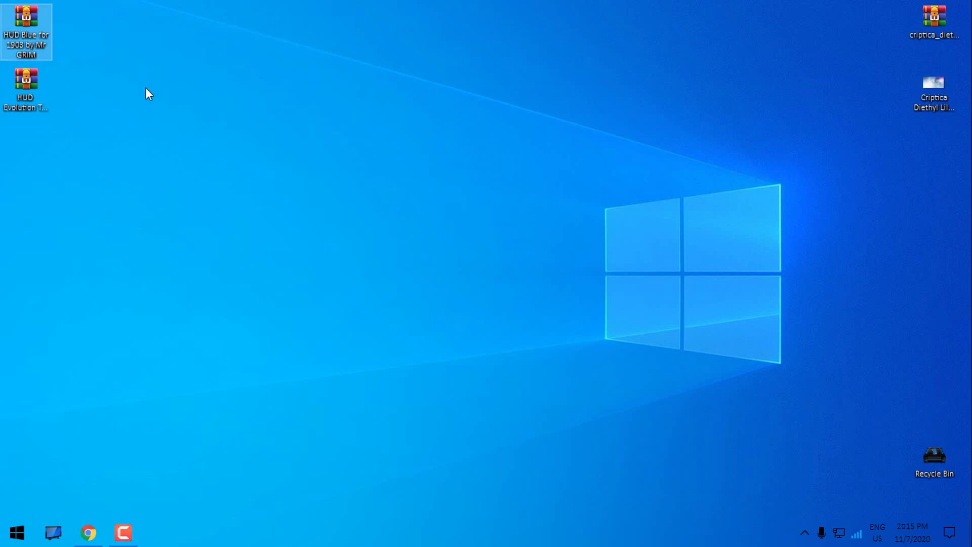
pyautogui.click(32, 103)
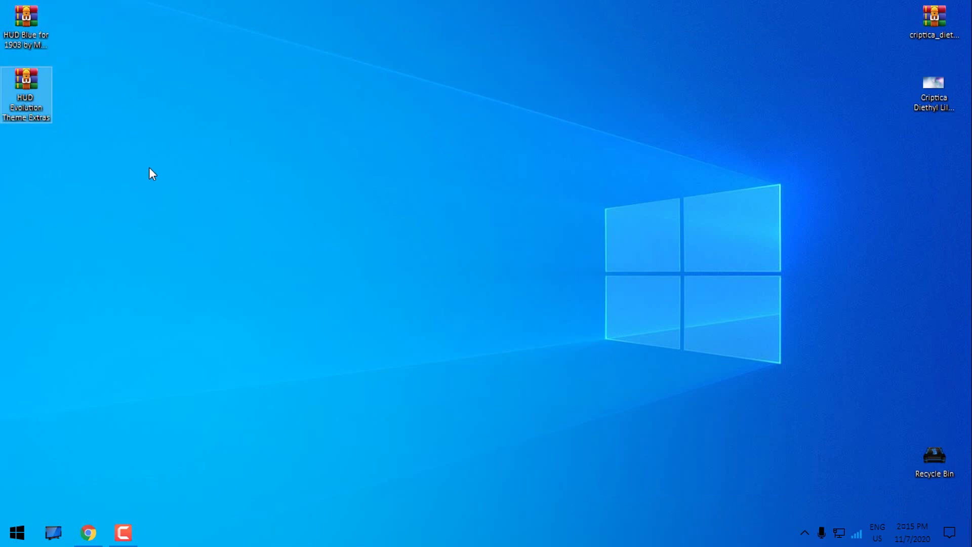
pyautogui.click(943, 93)
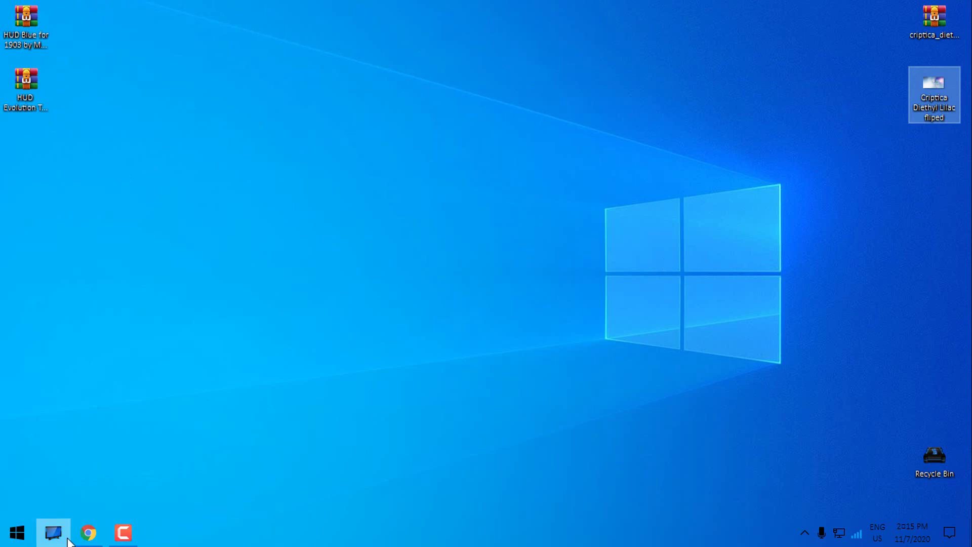
# - Bring up Chrome and scroll through the HUD Complete Theme Pack thread
pyautogui.click(88, 532)
pyautogui.scroll(4, 198, 215)
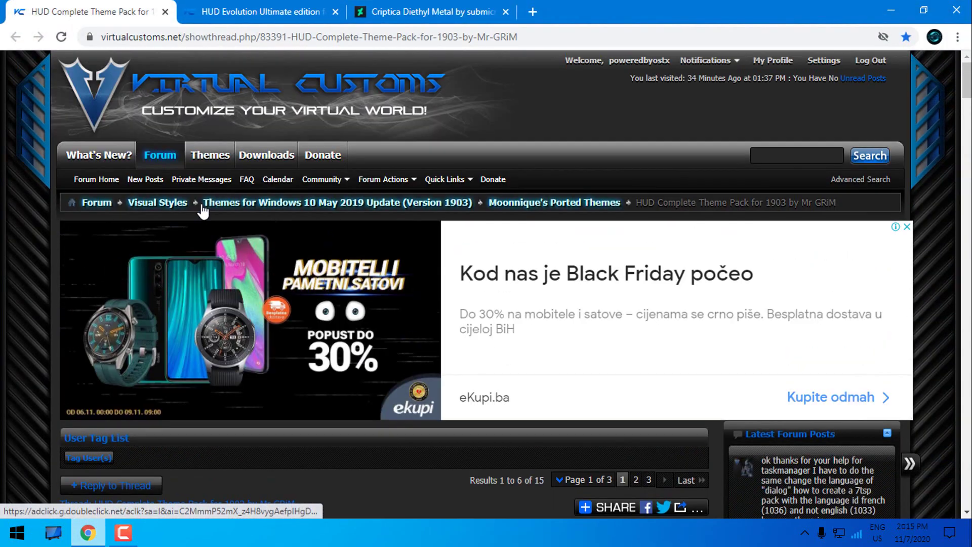
pyautogui.scroll(-6, 202, 208)
pyautogui.scroll(6, 203, 210)
pyautogui.scroll(-9, 204, 213)
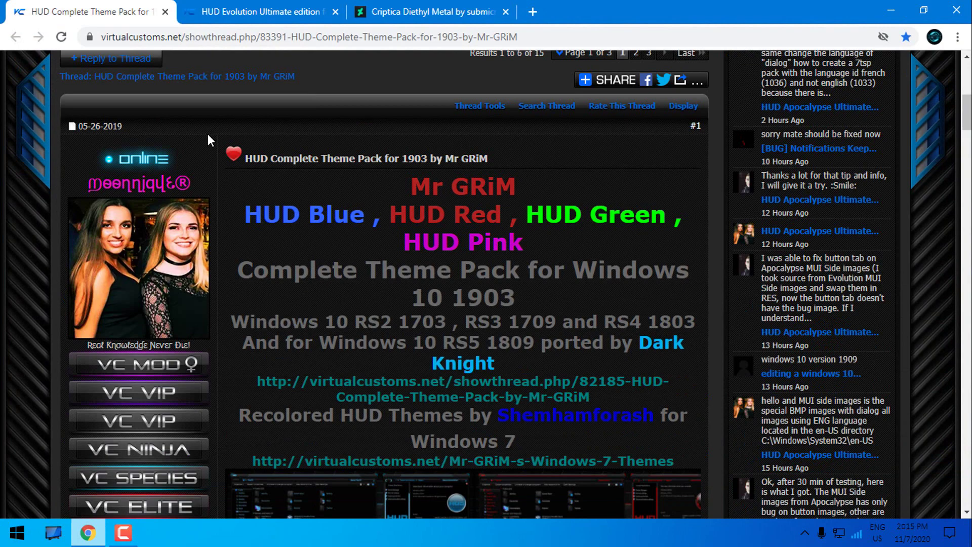
pyautogui.scroll(4, 208, 134)
# - Select the thread's web address, keep reviewing the thread, then close its tab
pyautogui.click(381, 37)
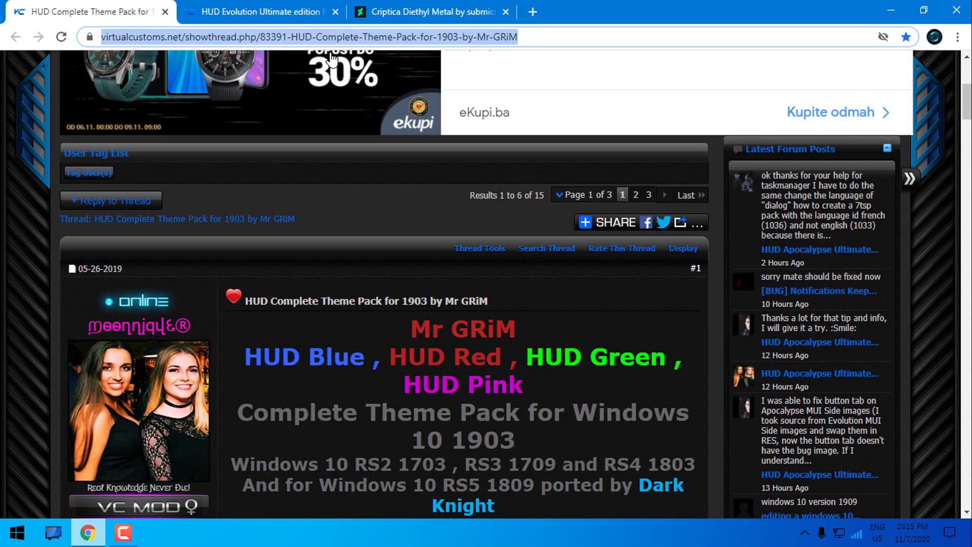
pyautogui.scroll(-18, 335, 127)
pyautogui.scroll(5, 342, 217)
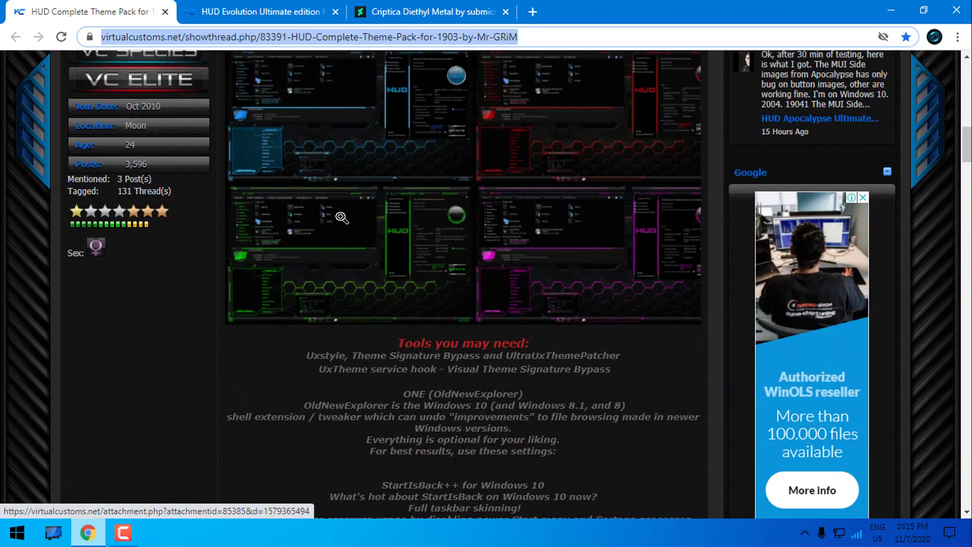
pyautogui.scroll(1, 341, 218)
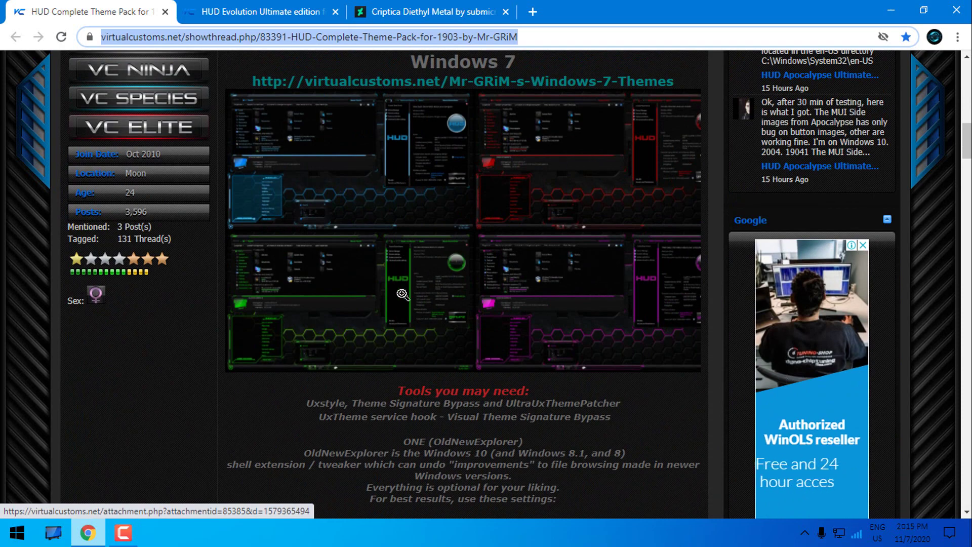
pyautogui.scroll(-20, 562, 293)
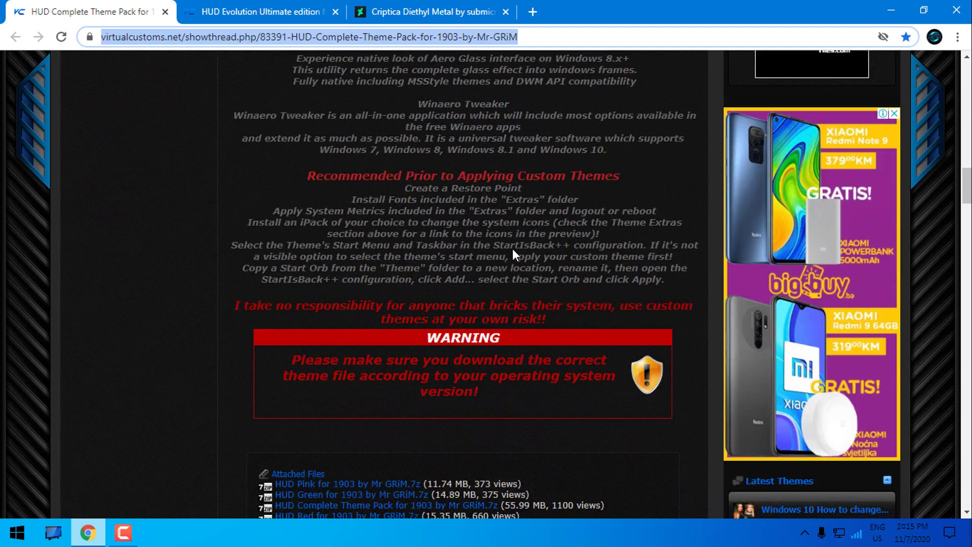
pyautogui.scroll(2, 509, 252)
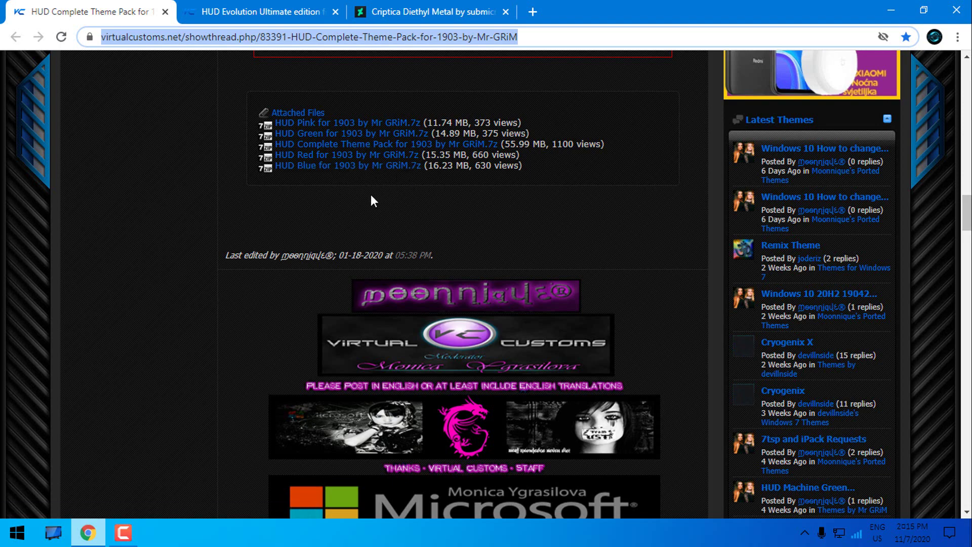
pyautogui.scroll(-4, 372, 192)
pyautogui.scroll(4, 205, 88)
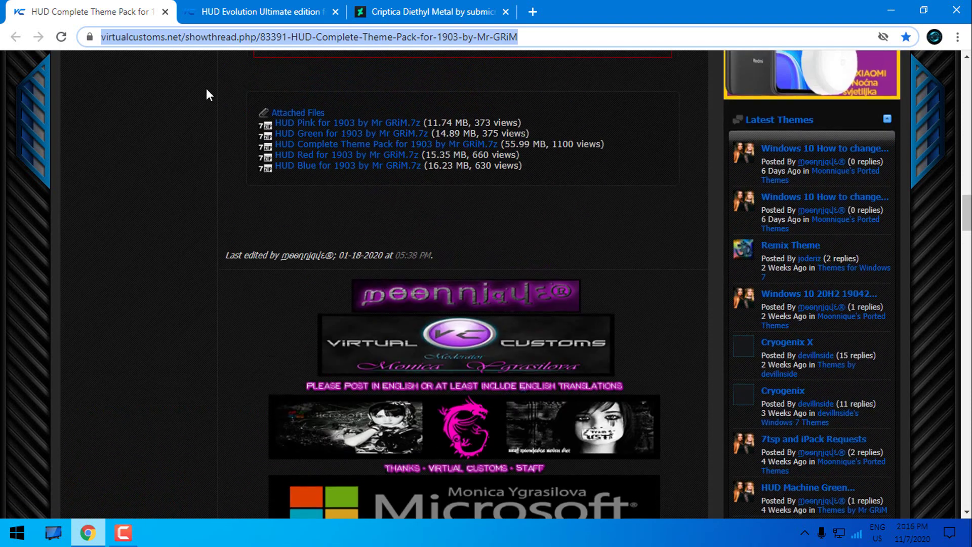
pyautogui.click(165, 12)
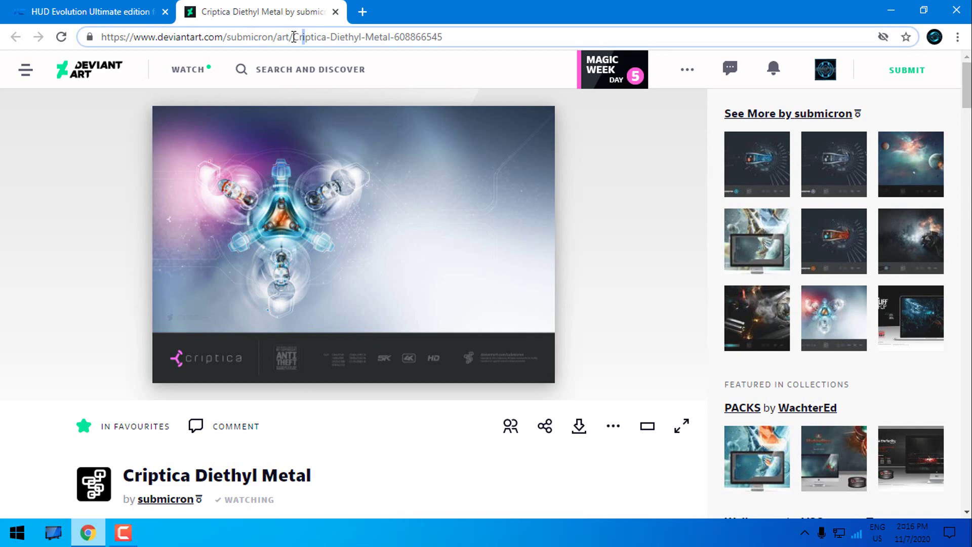
# - View the Criptica Diethyl Metal wallpaper at full size, then close the DeviantArt tab
pyautogui.click(335, 36)
pyautogui.scroll(-2, 278, 111)
pyautogui.scroll(2, 247, 231)
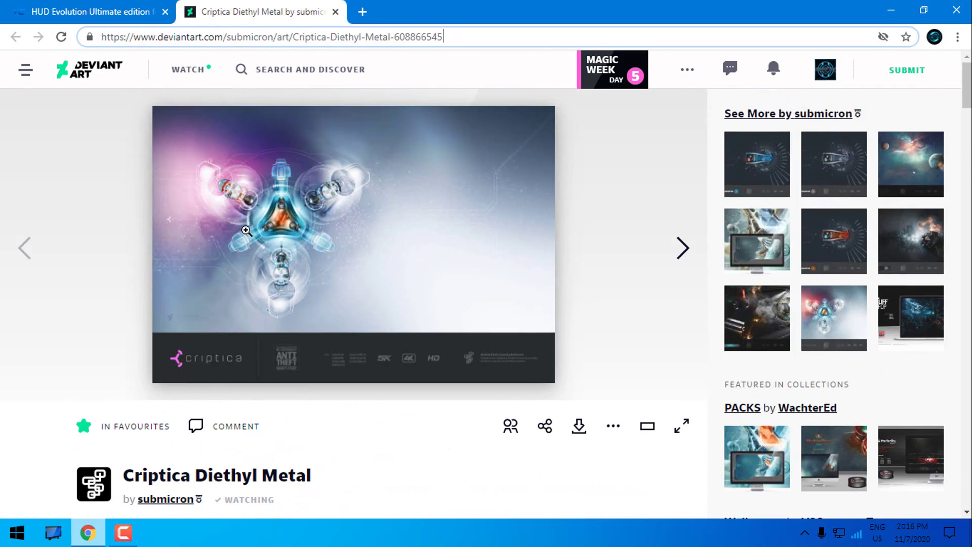
pyautogui.click(307, 261)
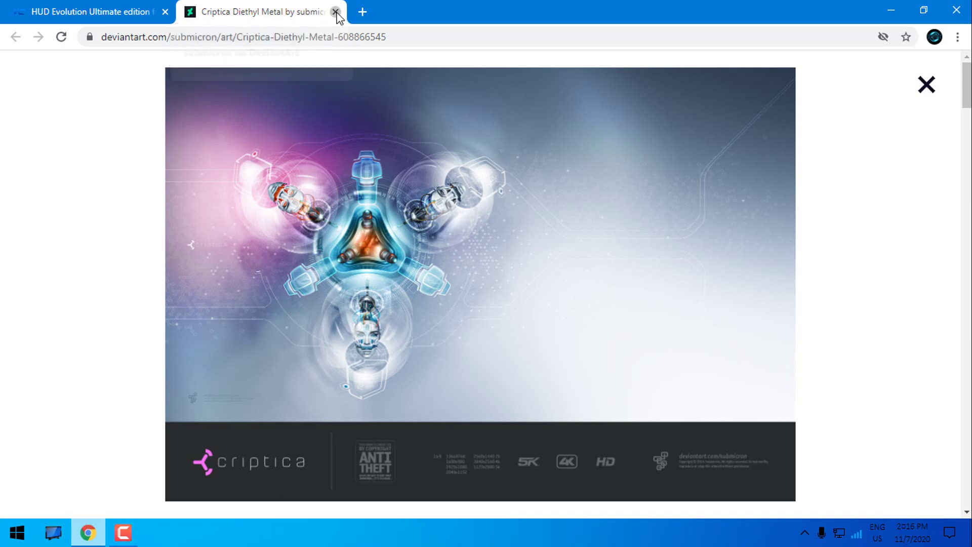
pyautogui.click(335, 12)
pyautogui.scroll(-3, 336, 205)
# - Select the HUD Evolution thread address and scroll down to its attachments, including HUD Evolution Theme Extras.7z
pyautogui.click(330, 37)
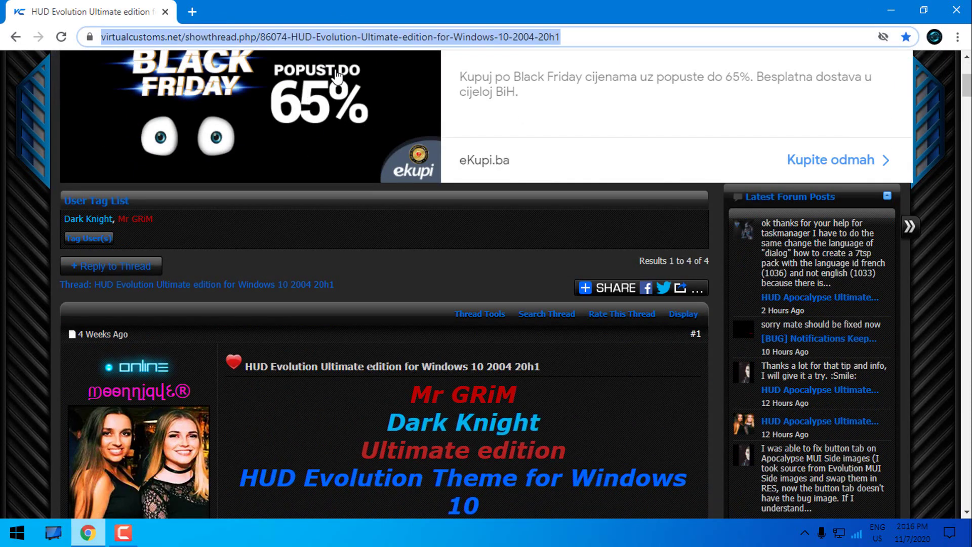
pyautogui.scroll(-15, 357, 296)
pyautogui.scroll(-20, 357, 296)
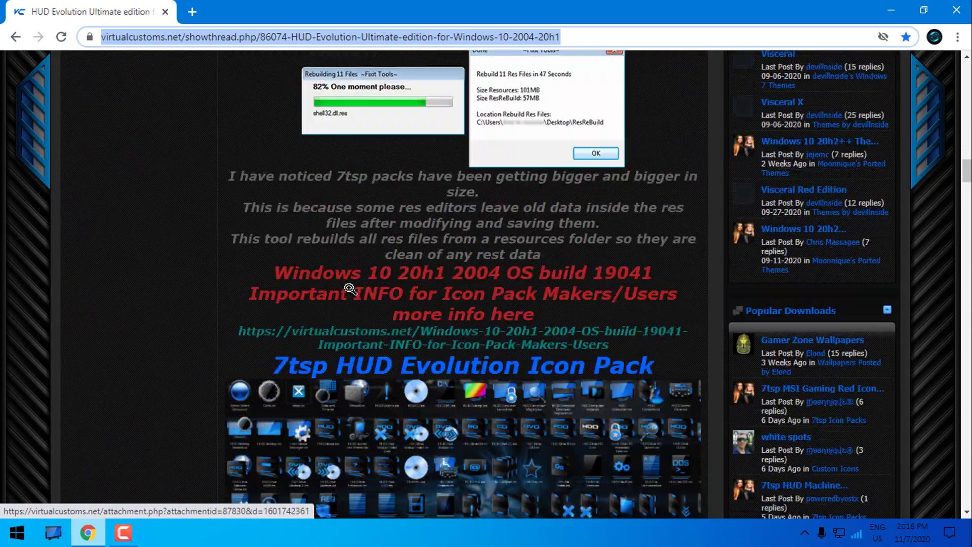
pyautogui.scroll(-20, 348, 285)
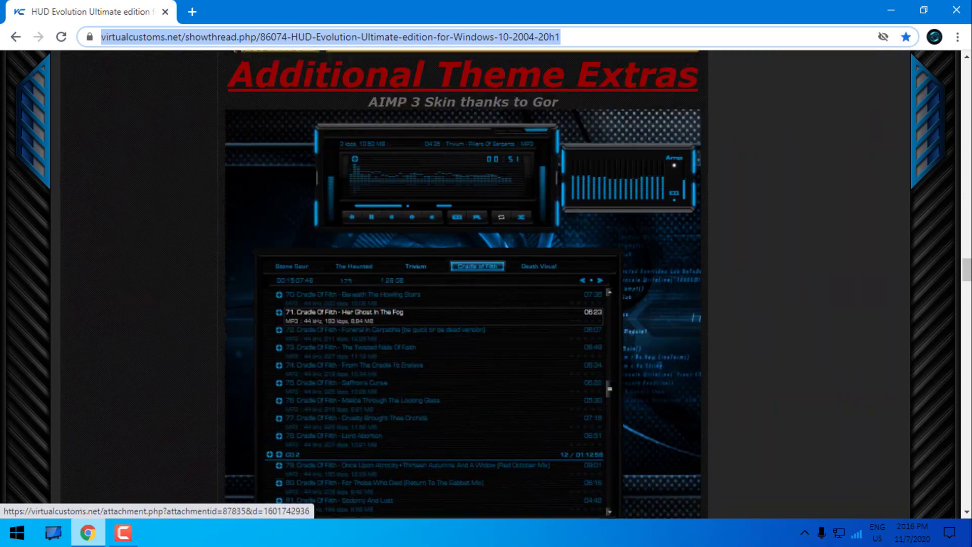
pyautogui.scroll(-20, 351, 288)
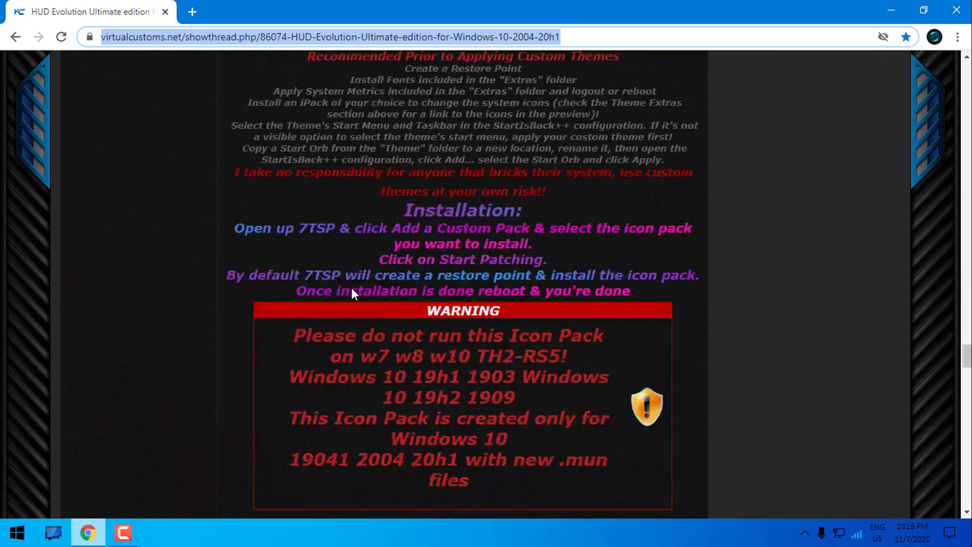
pyautogui.scroll(2, 335, 202)
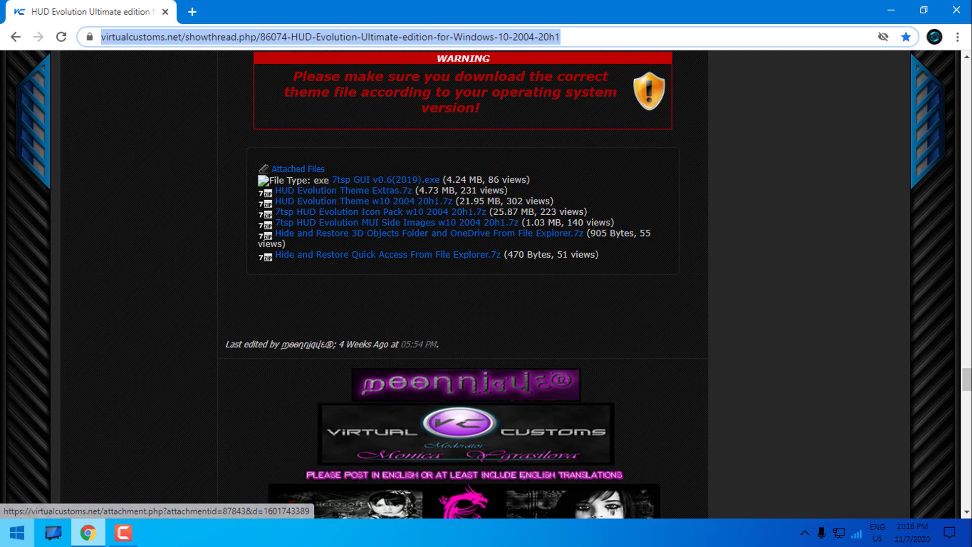
# - Close the browser and extract the HUD Blue for 1903 archive into its own folder
pyautogui.click(962, 10)
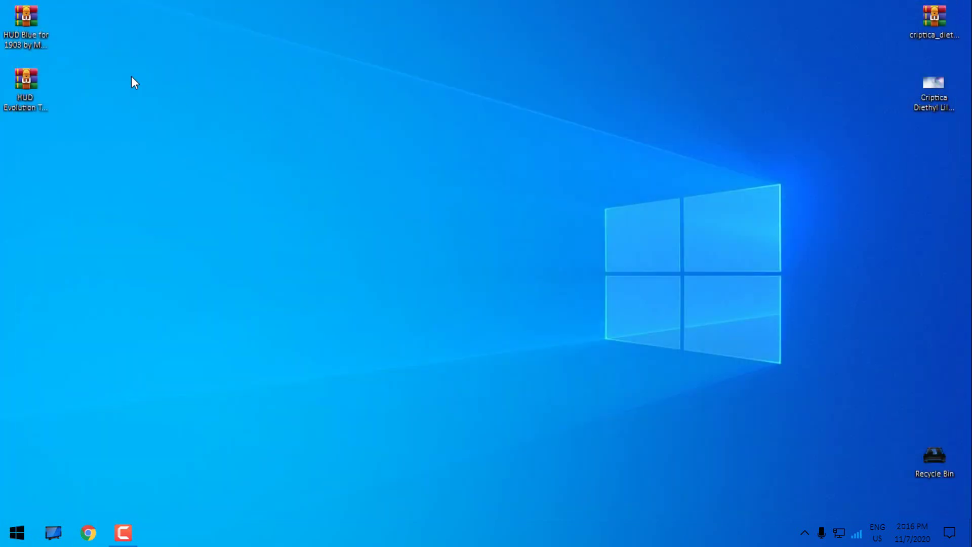
pyautogui.moveTo(88, 14); pyautogui.dragTo(15, 43)
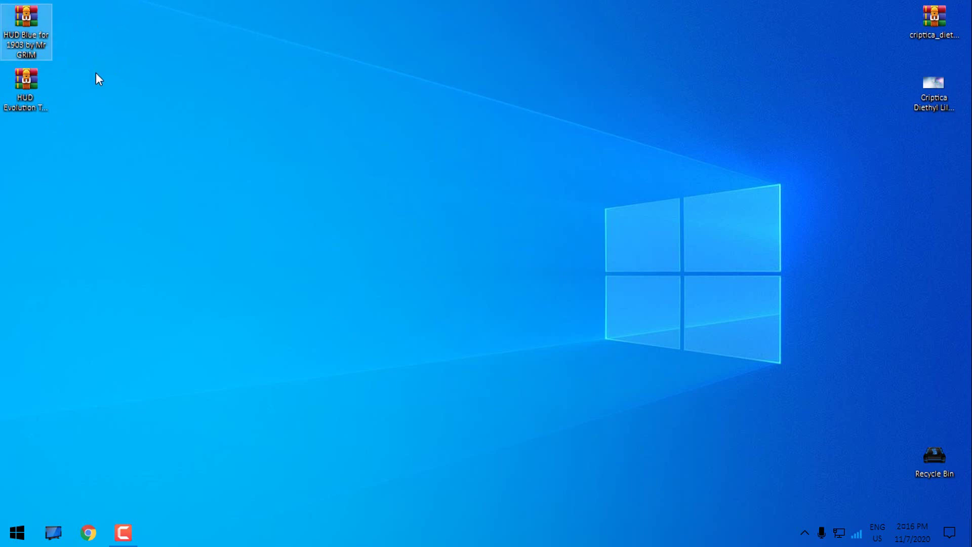
pyautogui.rightClick(36, 23)
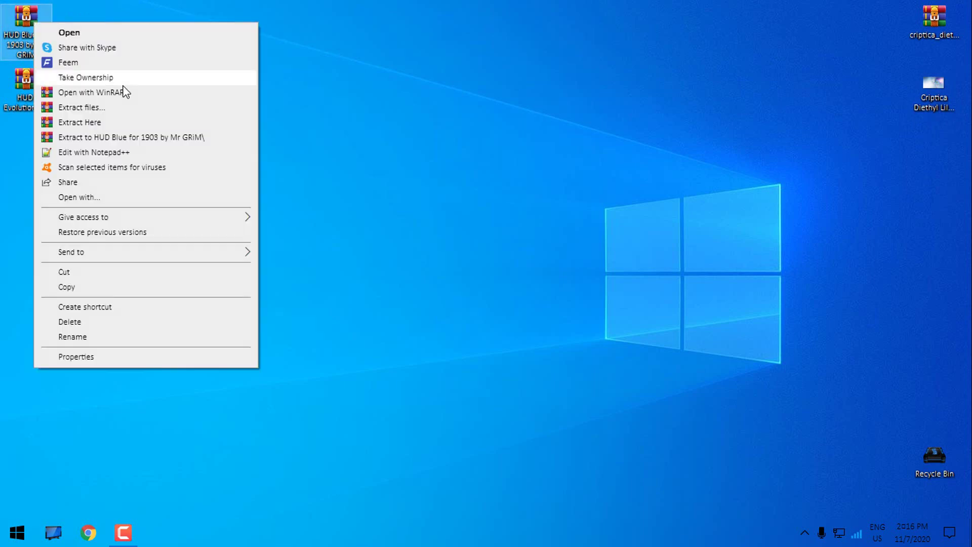
pyautogui.click(100, 137)
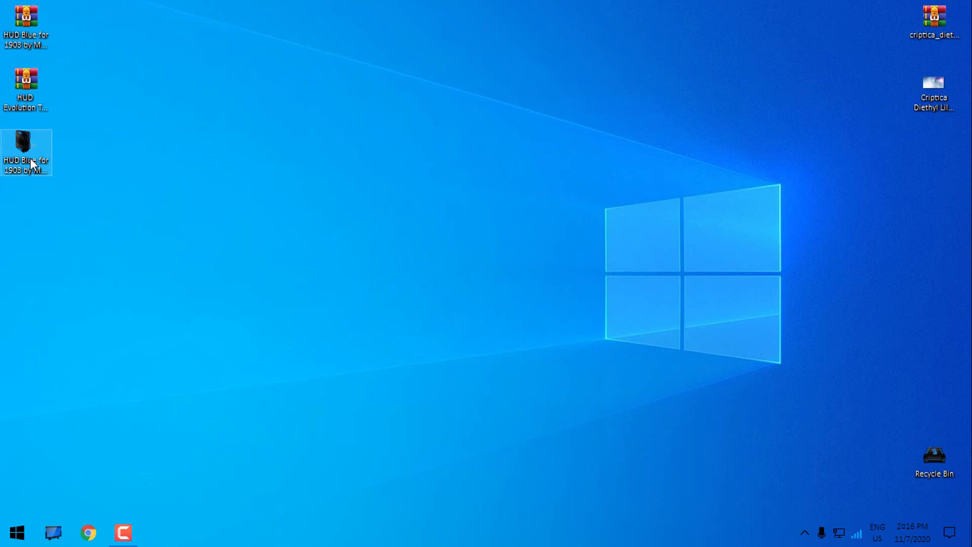
# - Open the extracted HUD Blue for 1903 folder and copy the HUD folder and theme file
pyautogui.doubleClick(30, 158)
pyautogui.doubleClick(199, 92)
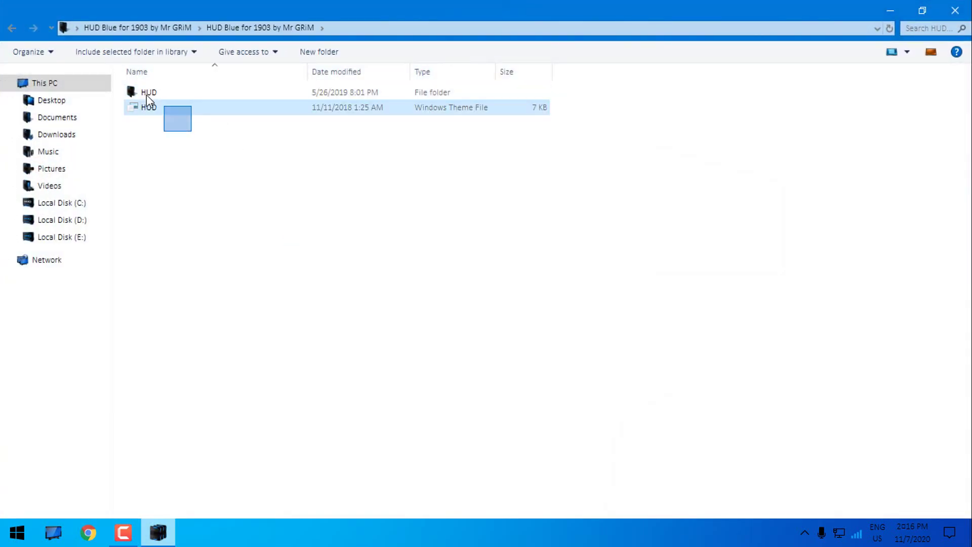
pyautogui.moveTo(147, 95); pyautogui.dragTo(145, 93)
pyautogui.rightClick(145, 93)
pyautogui.click(214, 310)
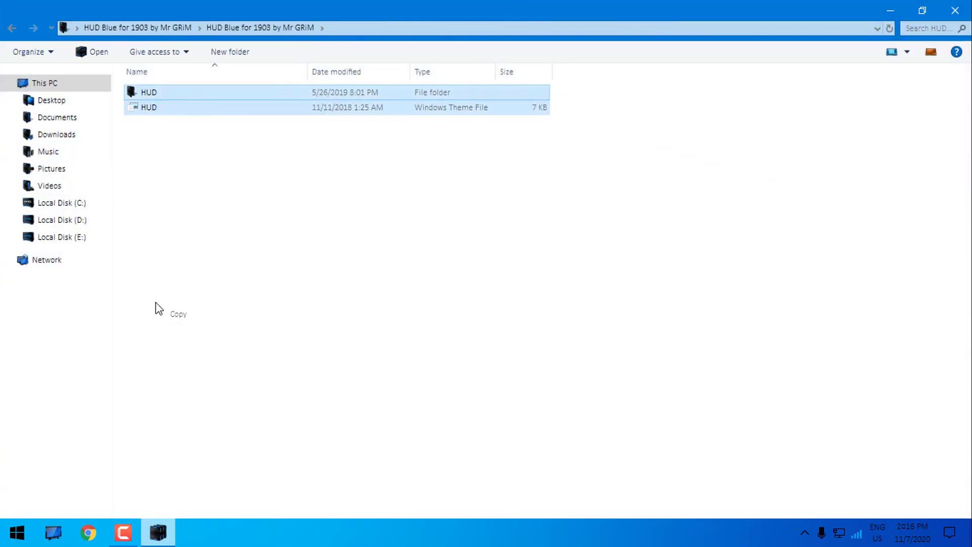
# - Paste the HUD items into C:\Windows\Resources\Themes and close File Explorer
pyautogui.click(77, 203)
pyautogui.doubleClick(425, 101)
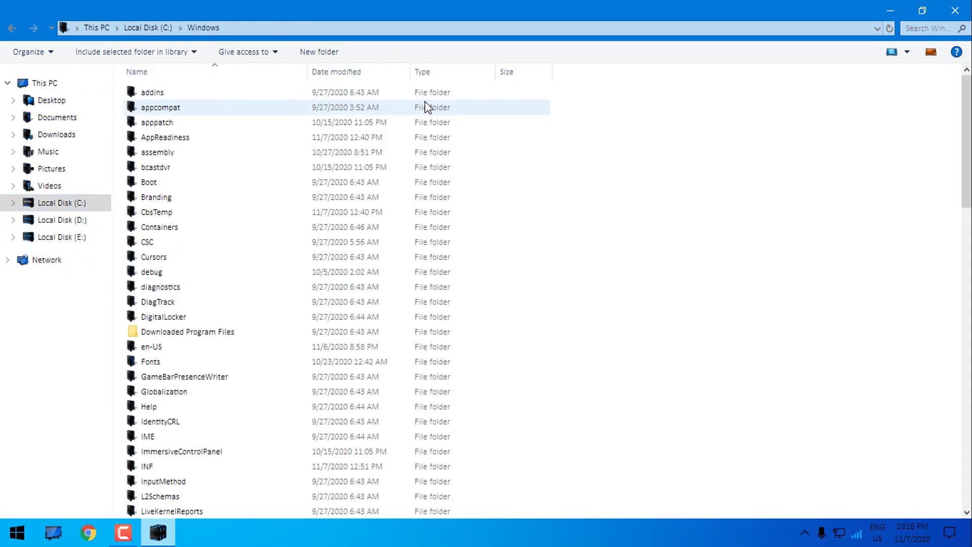
pyautogui.write('regedit')
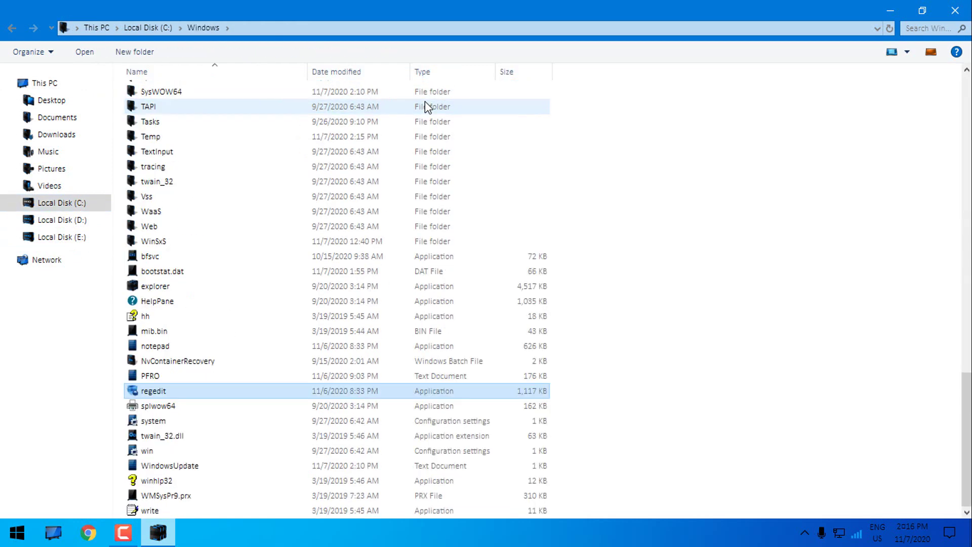
pyautogui.write('res')
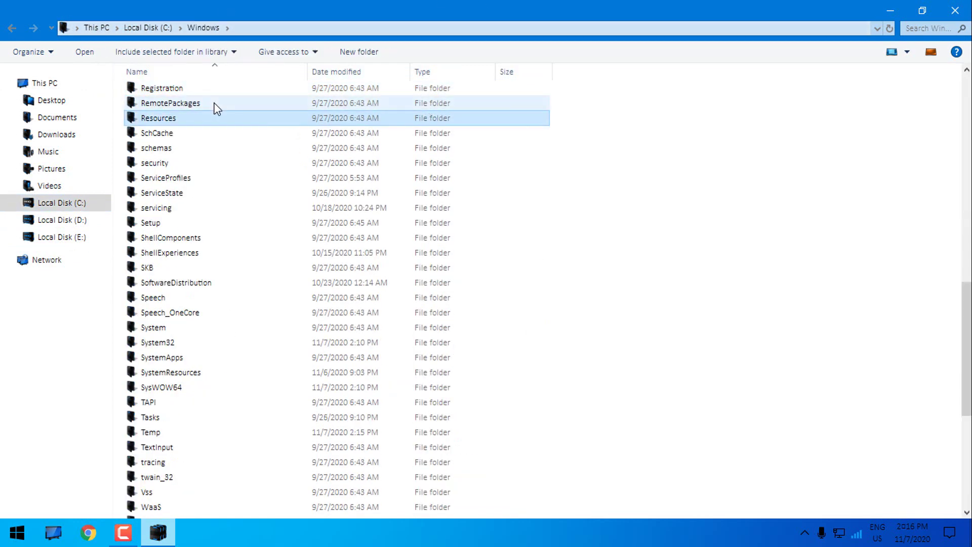
pyautogui.doubleClick(211, 120)
pyautogui.doubleClick(191, 104)
pyautogui.rightClick(549, 148)
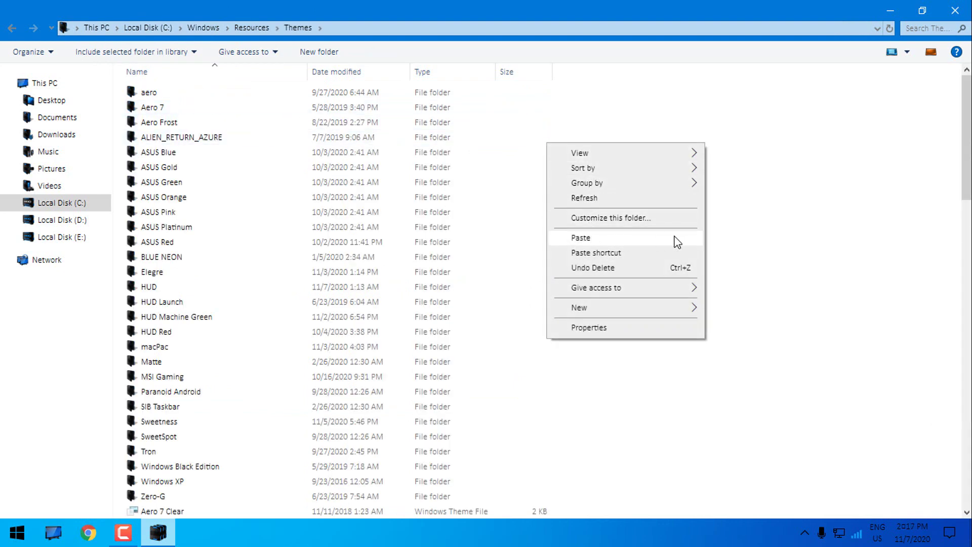
pyautogui.click(969, 5)
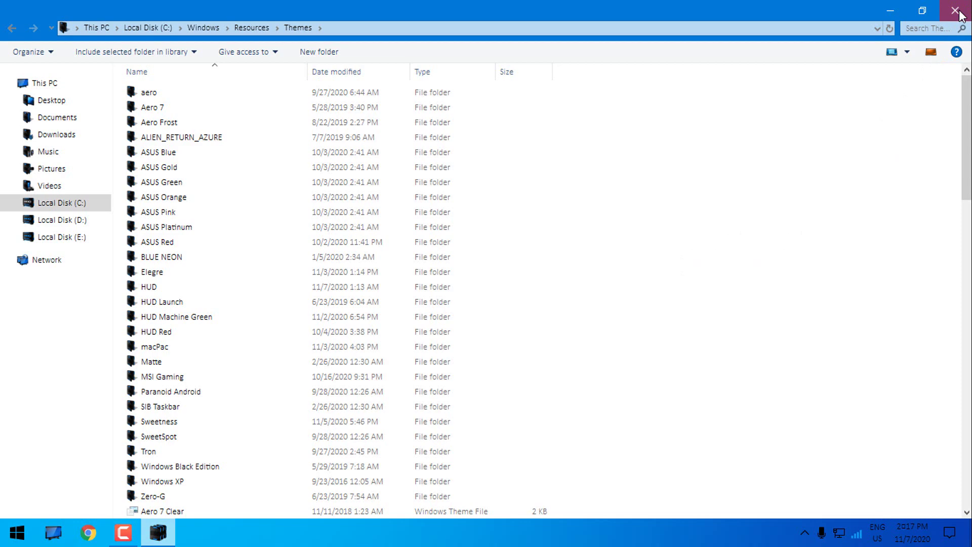
# - Apply the HUD theme from the Themes list in Personalization settings
pyautogui.rightClick(529, 204)
pyautogui.click(562, 367)
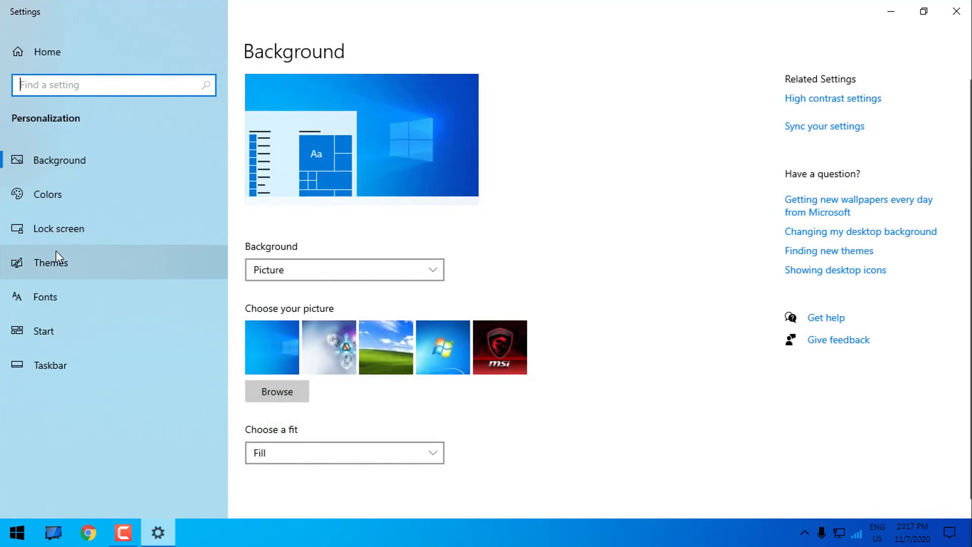
pyautogui.click(56, 258)
pyautogui.scroll(-15, 515, 282)
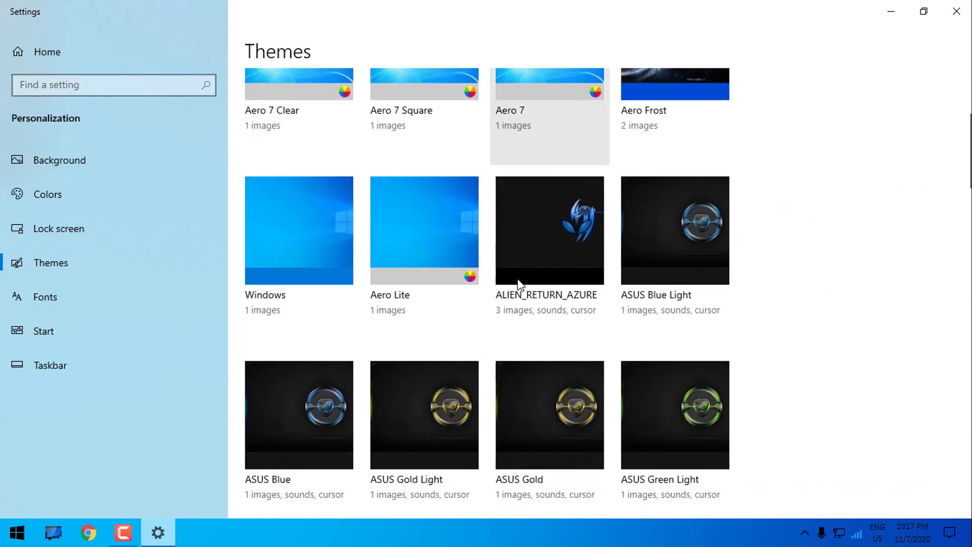
pyautogui.scroll(-3, 517, 288)
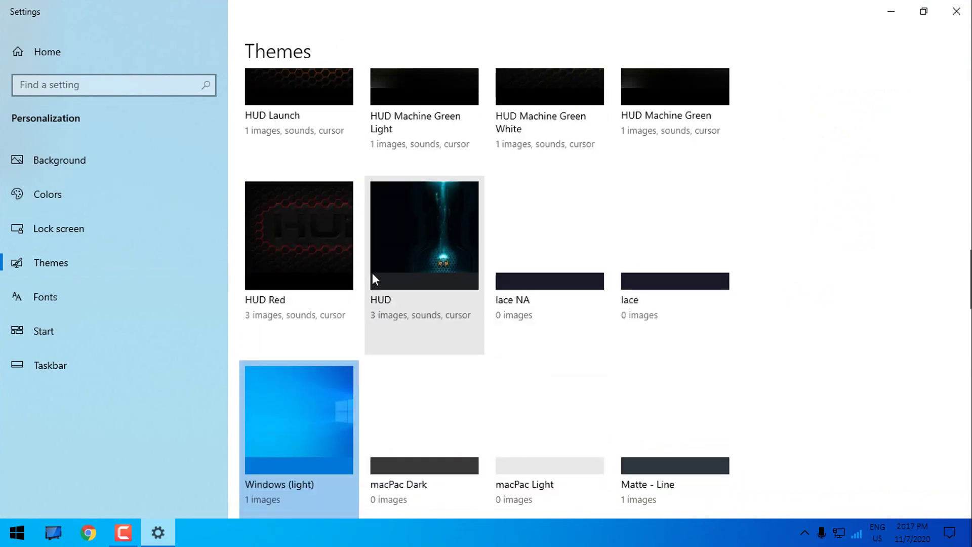
pyautogui.click(415, 271)
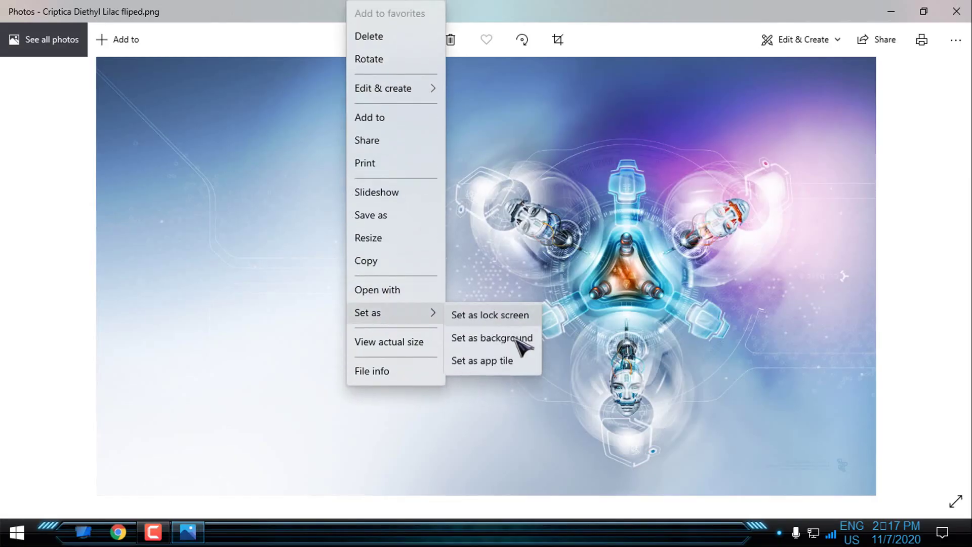
# - Set Criptica Diethyl Lilac fliped.png as the desktop background and close Photos to view it
pyautogui.click(517, 339)
pyautogui.click(957, 11)
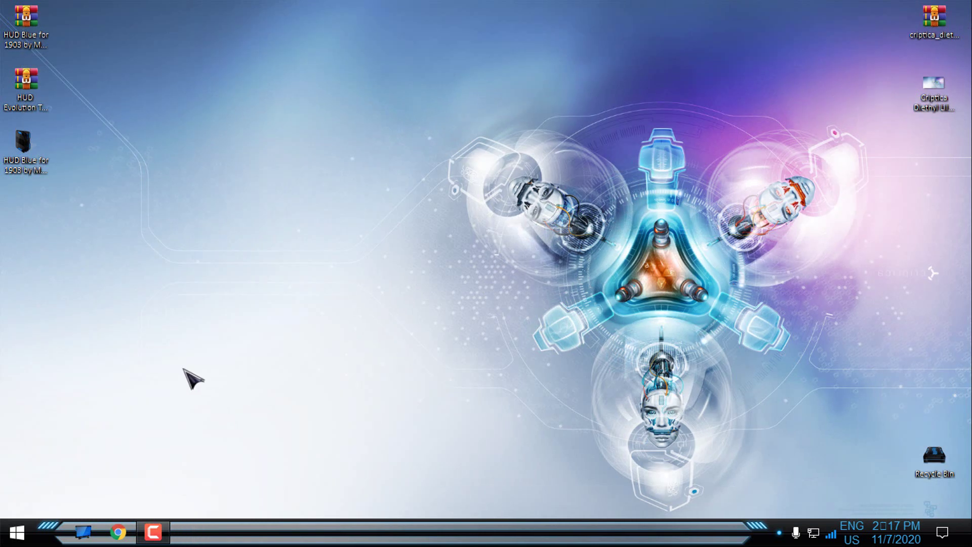
pyautogui.click(17, 531)
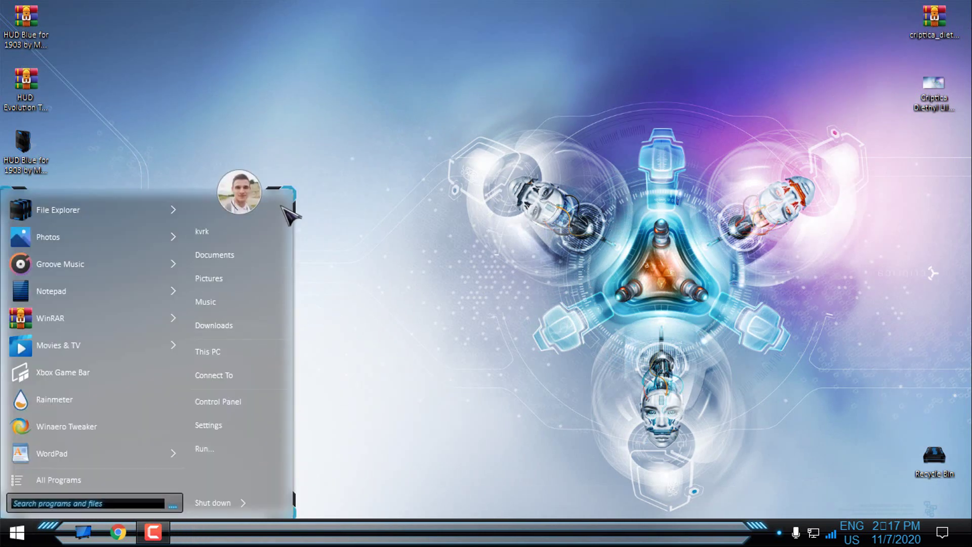
# - Choose and apply the HUD Start menu style in StartIsBack's Appearance settings
pyautogui.rightClick(286, 208)
pyautogui.click(324, 213)
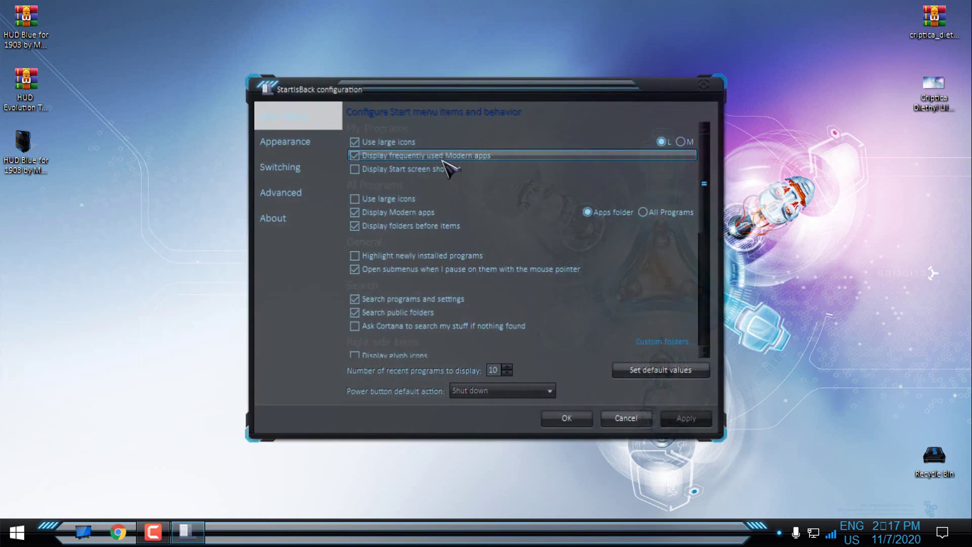
pyautogui.click(296, 166)
pyautogui.click(292, 141)
pyautogui.click(413, 196)
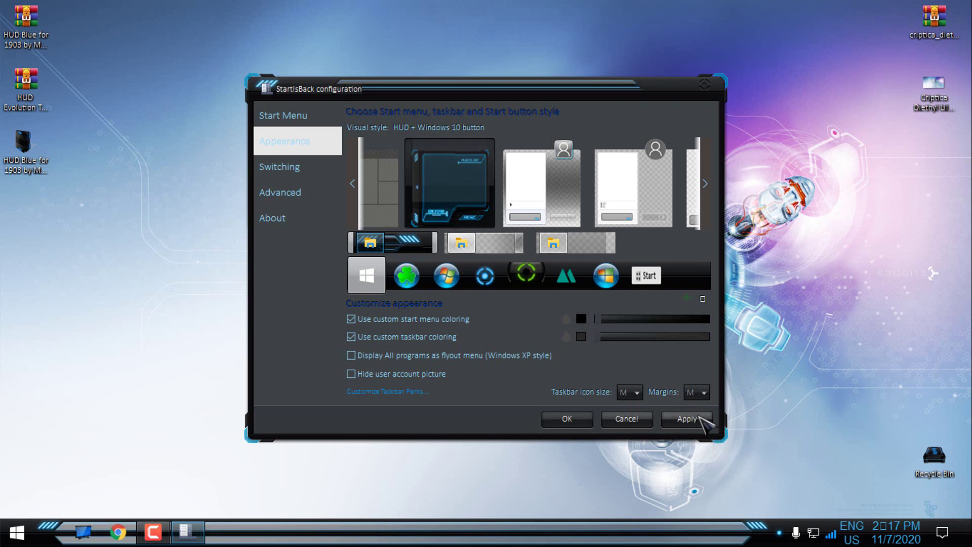
pyautogui.click(704, 420)
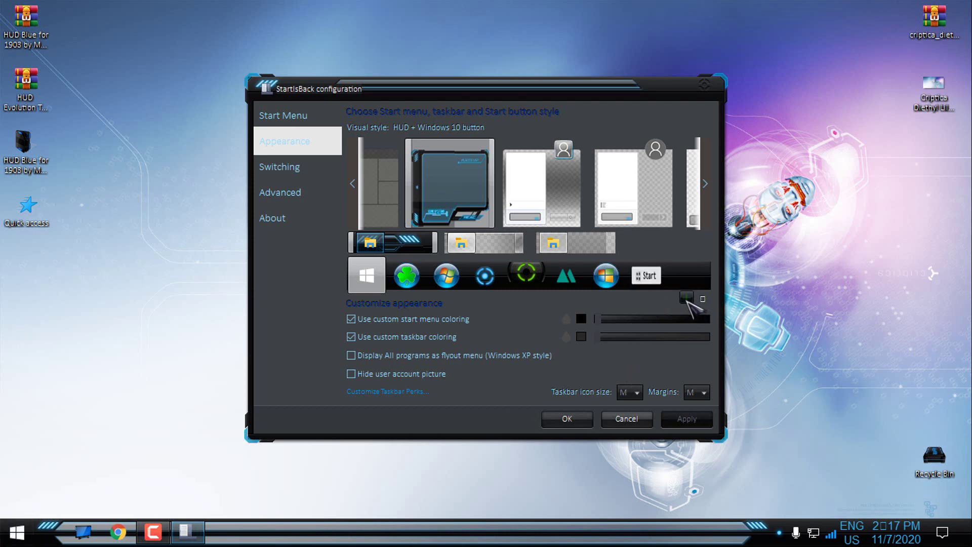
# - Set 6801.png from the HUD Start Orb folder as the Start button, apply, and confirm with OK
pyautogui.click(687, 298)
pyautogui.scroll(3, 328, 226)
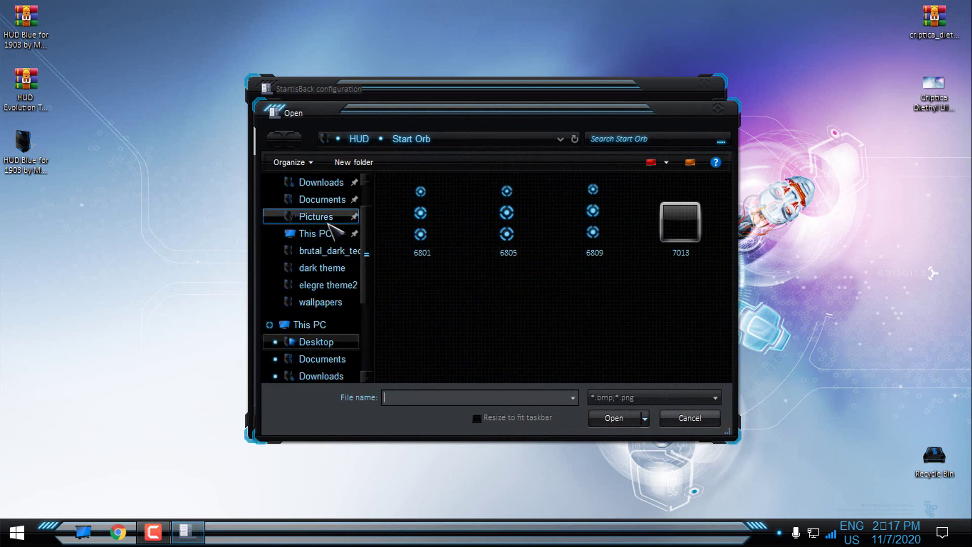
pyautogui.scroll(-2, 329, 229)
pyautogui.click(330, 277)
pyautogui.doubleClick(431, 222)
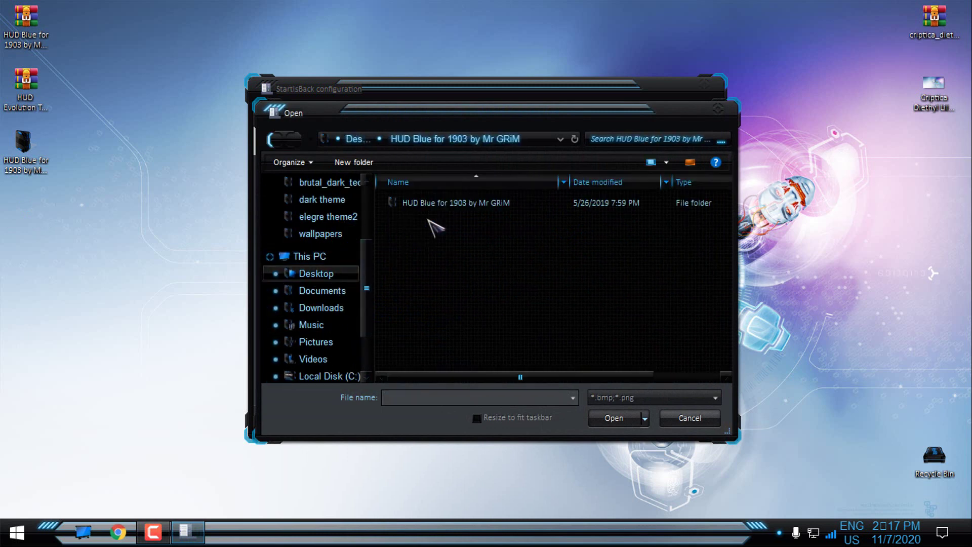
pyautogui.doubleClick(440, 208)
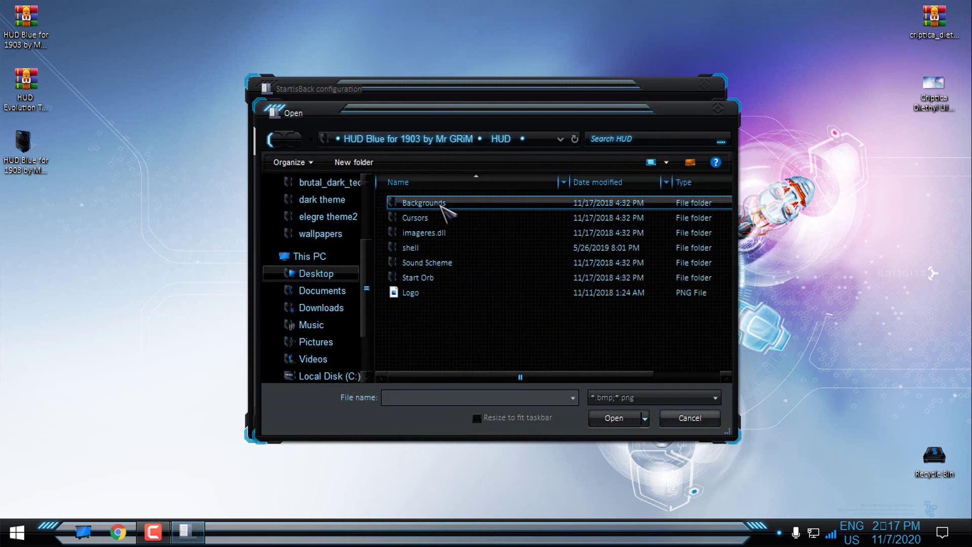
pyautogui.click(441, 280)
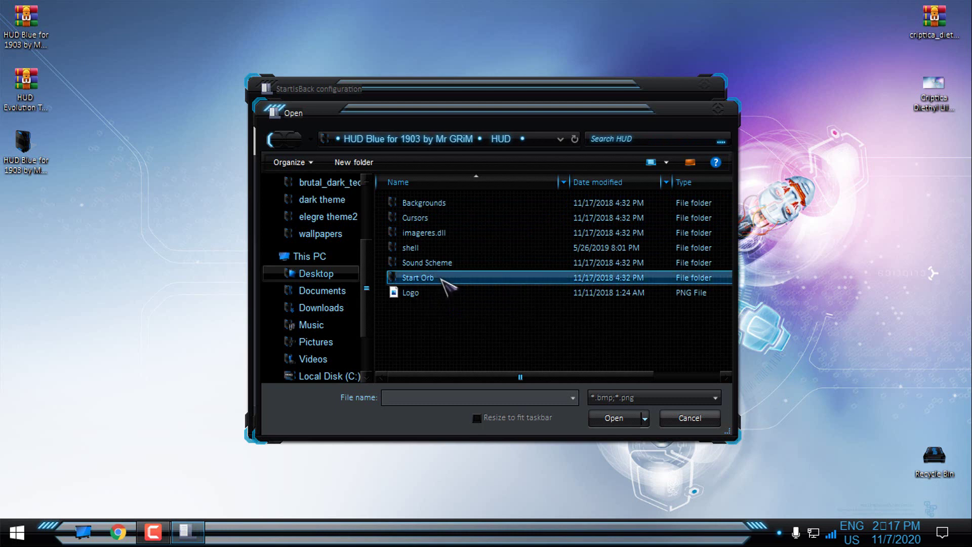
pyautogui.doubleClick(445, 280)
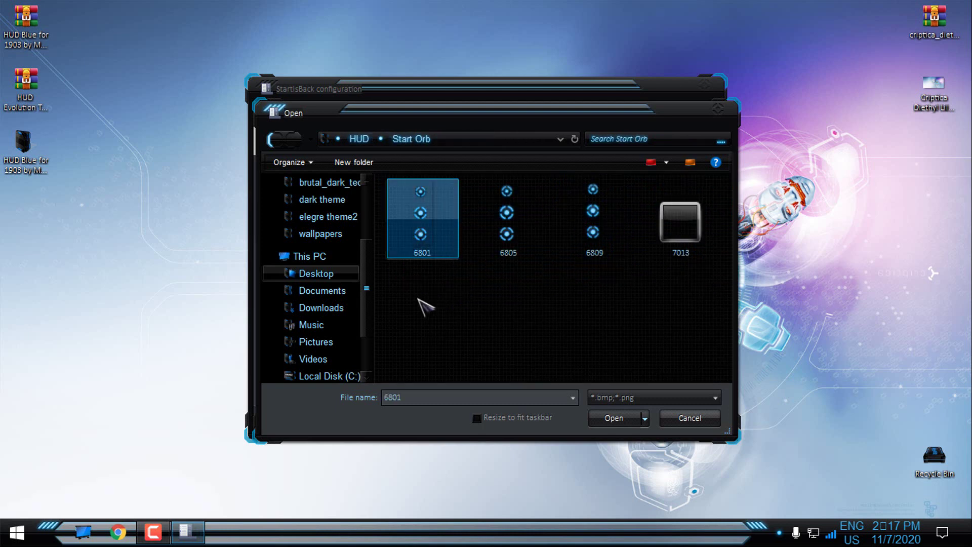
pyautogui.click(630, 419)
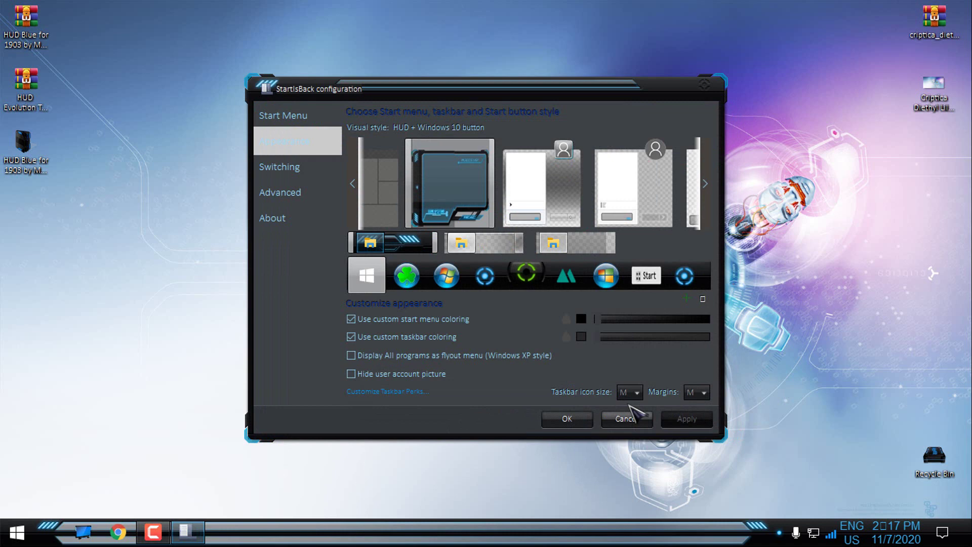
pyautogui.click(697, 420)
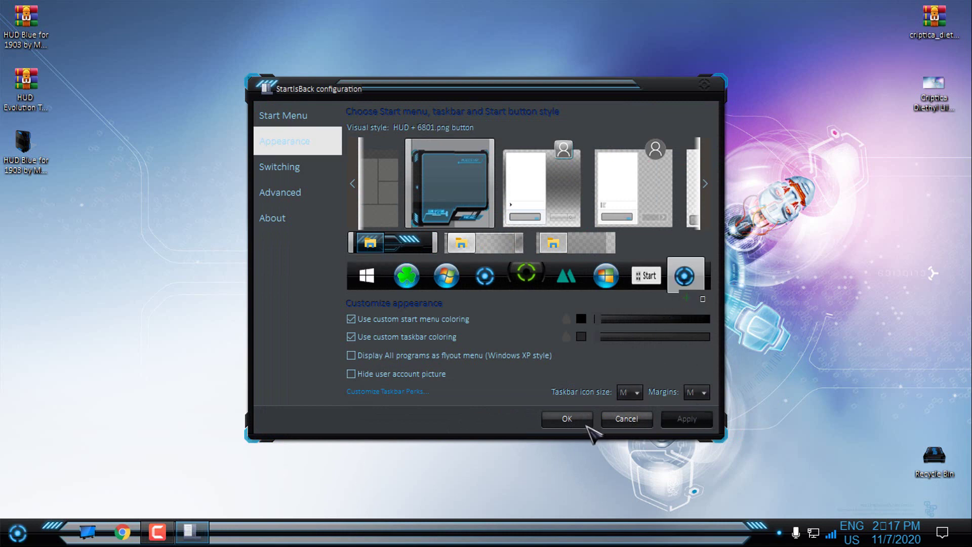
pyautogui.click(17, 532)
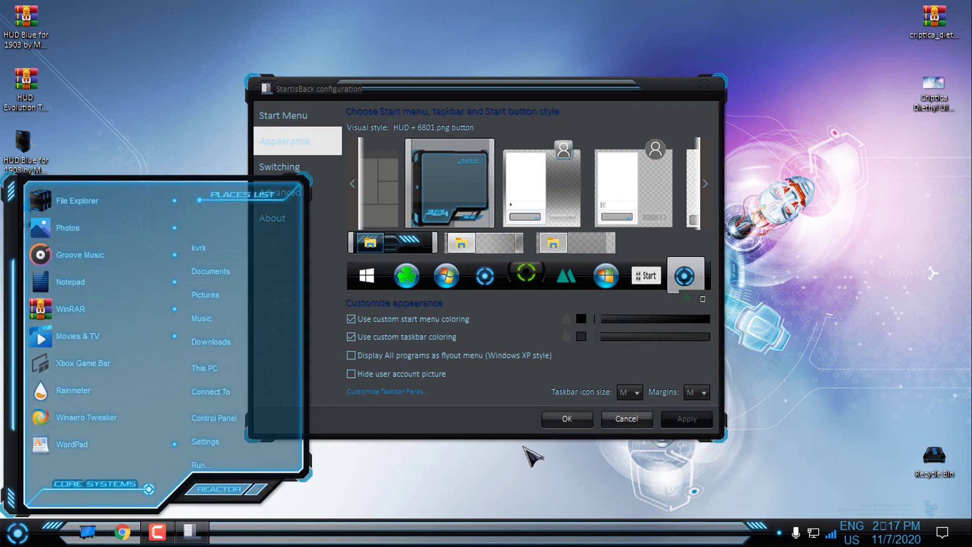
pyautogui.click(567, 418)
# - Refresh the desktop, move the HUD Blue icon to the top row, and delete the HUD Blue icons
pyautogui.rightClick(117, 216)
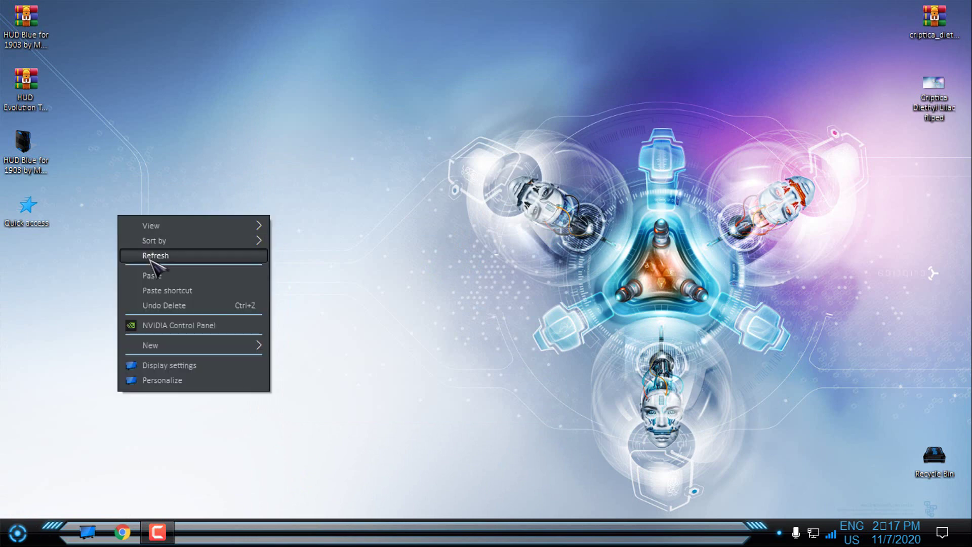
pyautogui.click(144, 246)
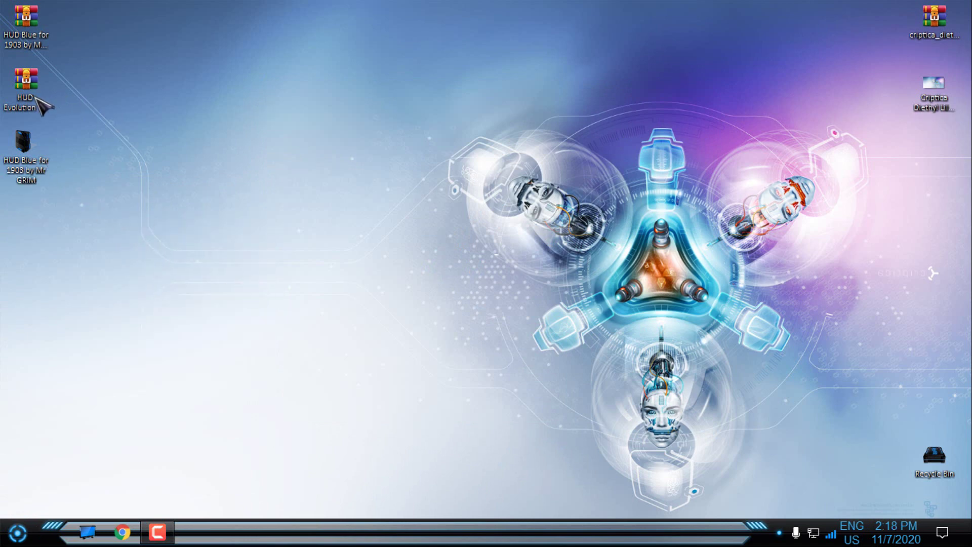
pyautogui.moveTo(32, 143); pyautogui.dragTo(84, 17)
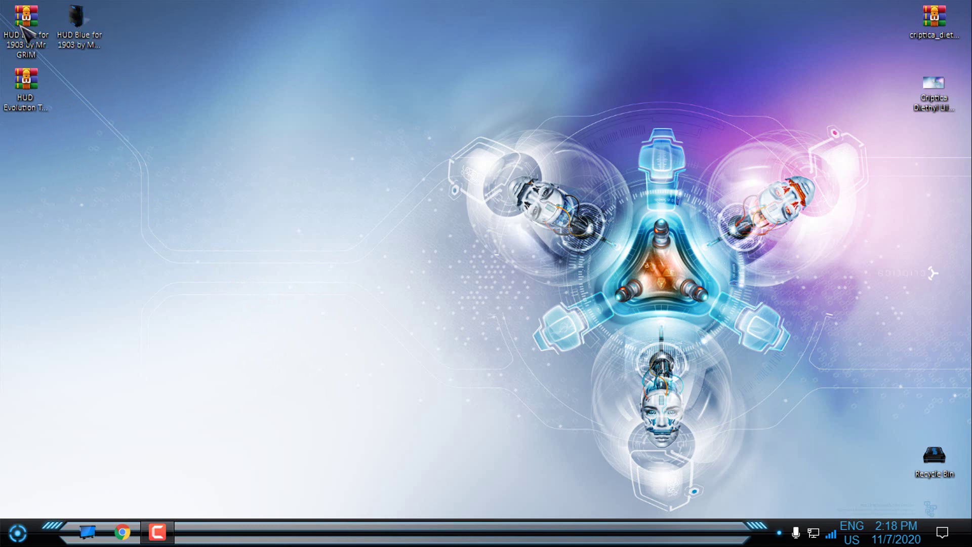
pyautogui.rightClick(21, 29)
pyautogui.click(59, 263)
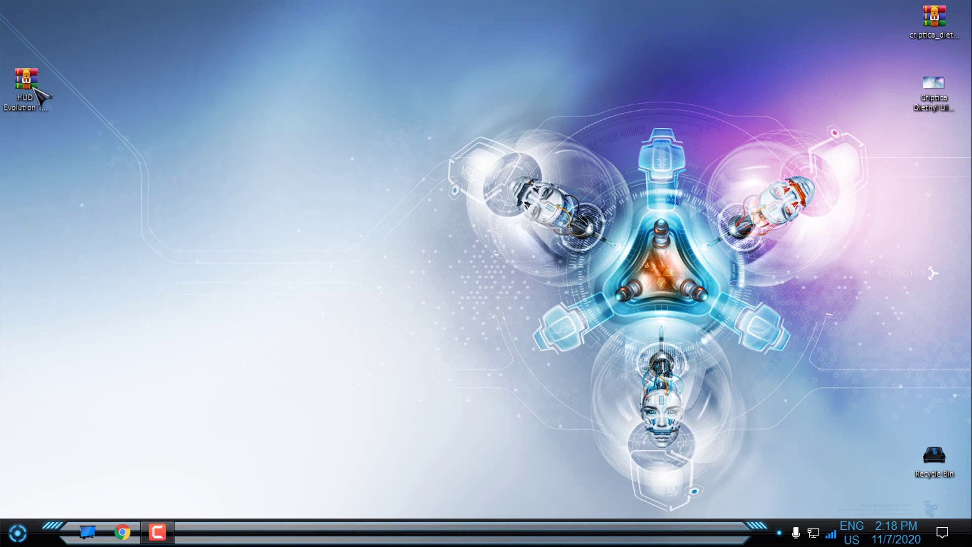
# - Extract the HUD Evolution archive into a HUD Evolution Theme Extras folder
pyautogui.rightClick(5, 87)
pyautogui.click(17, 73)
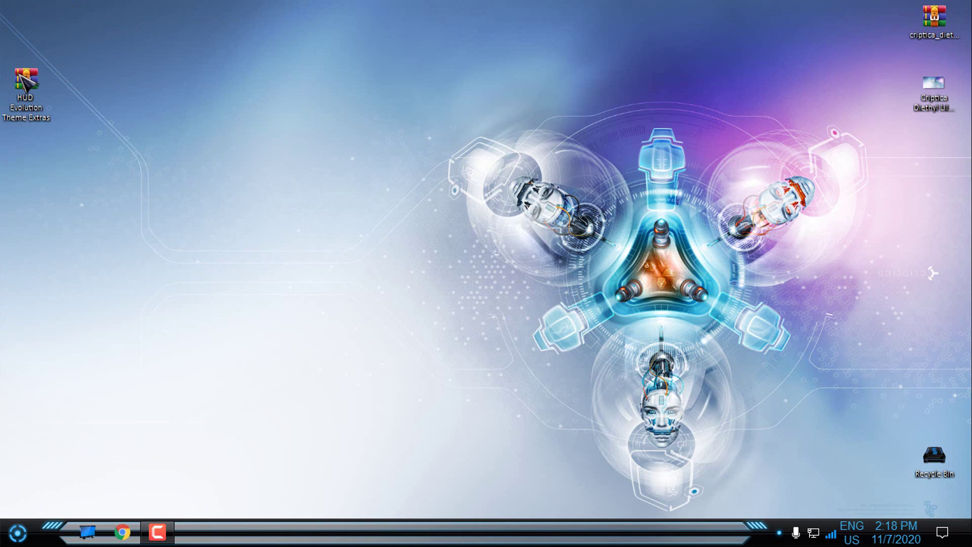
pyautogui.rightClick(17, 73)
pyautogui.click(89, 188)
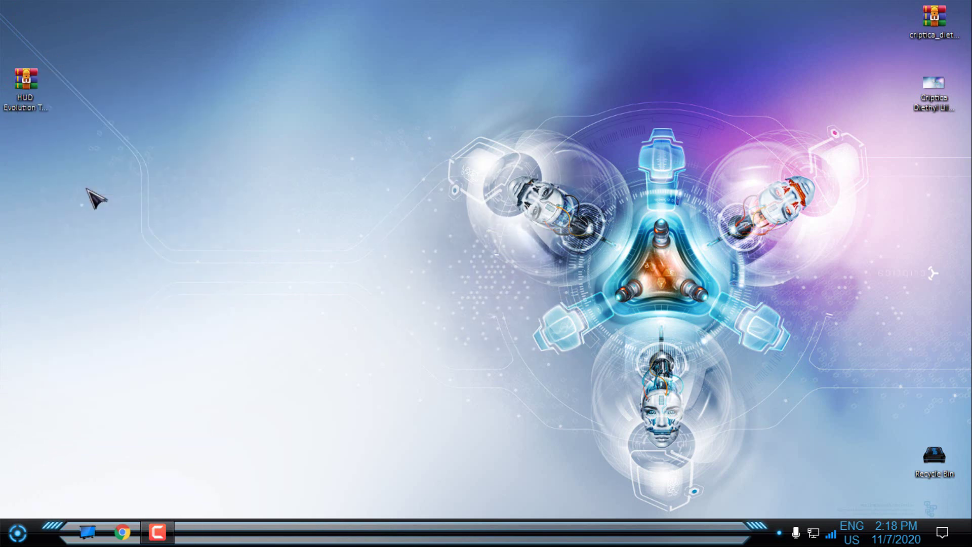
# - Open the nested HUD Evolution Theme Extras folder and inspect the Aimp HUD, Gadgets and Objectdock archives
pyautogui.doubleClick(30, 31)
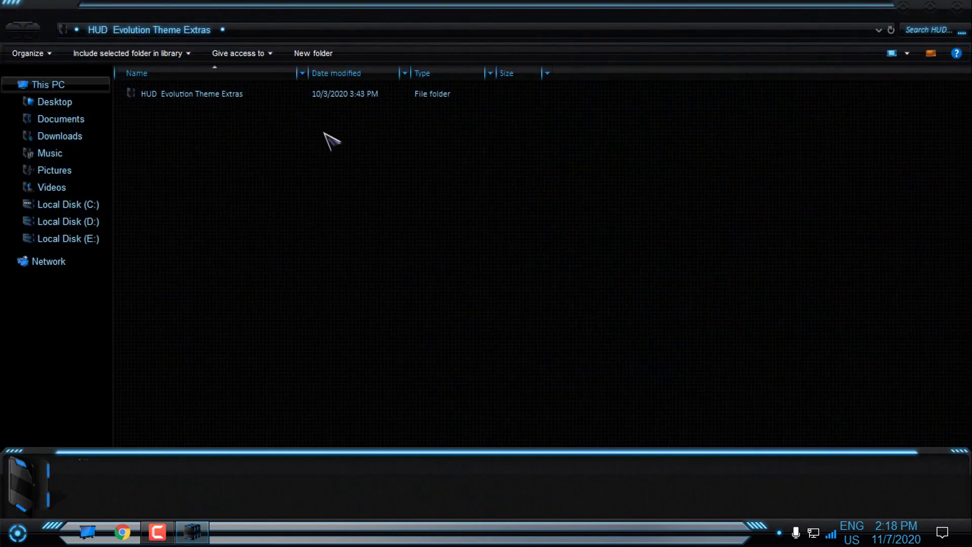
pyautogui.doubleClick(211, 96)
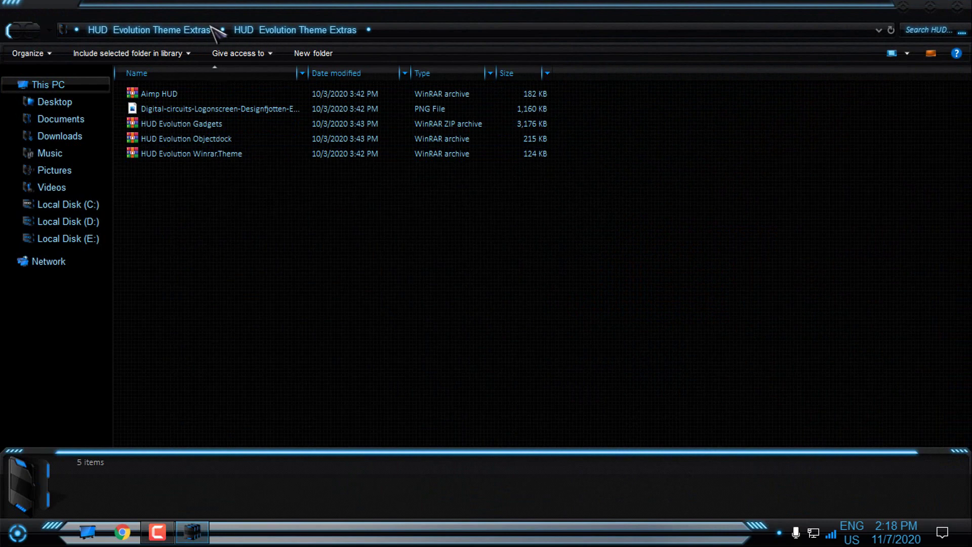
pyautogui.click(169, 95)
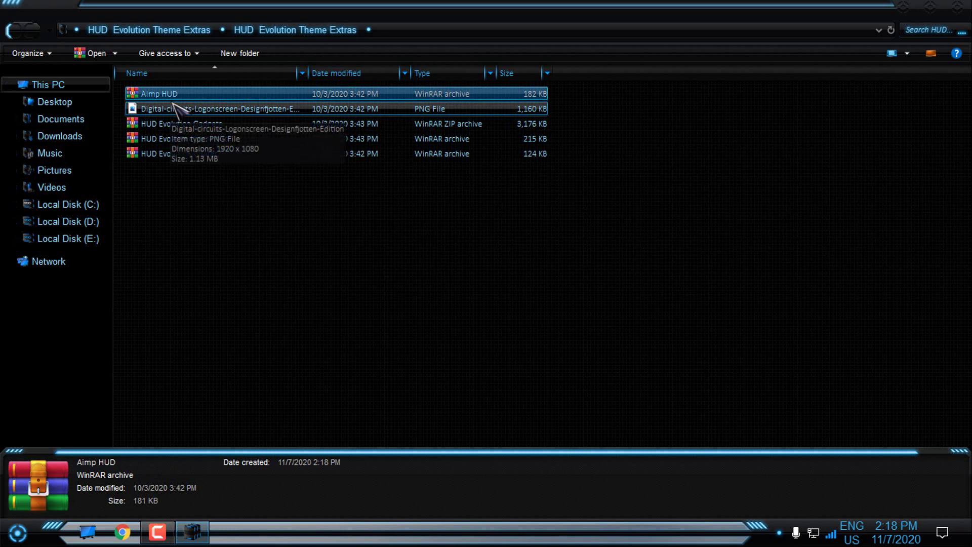
pyautogui.click(173, 127)
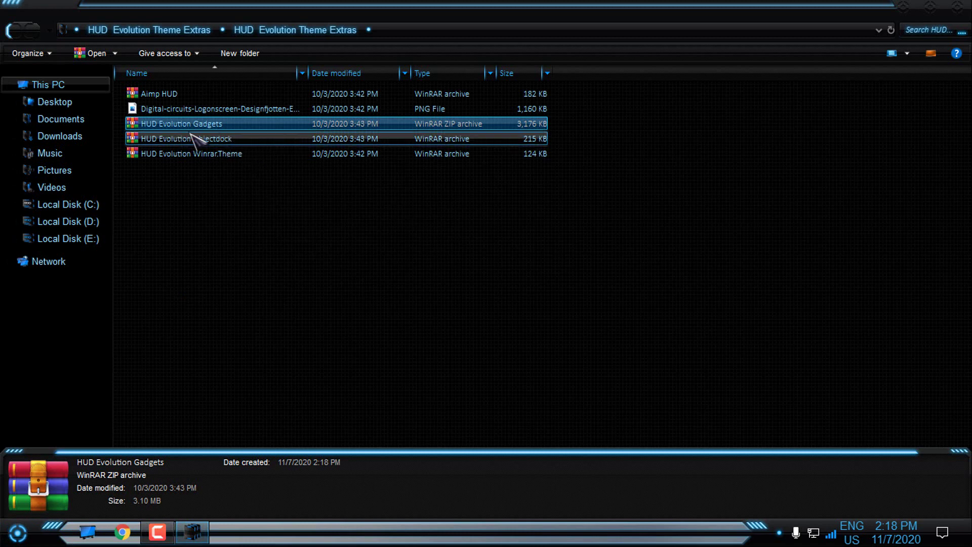
pyautogui.click(239, 139)
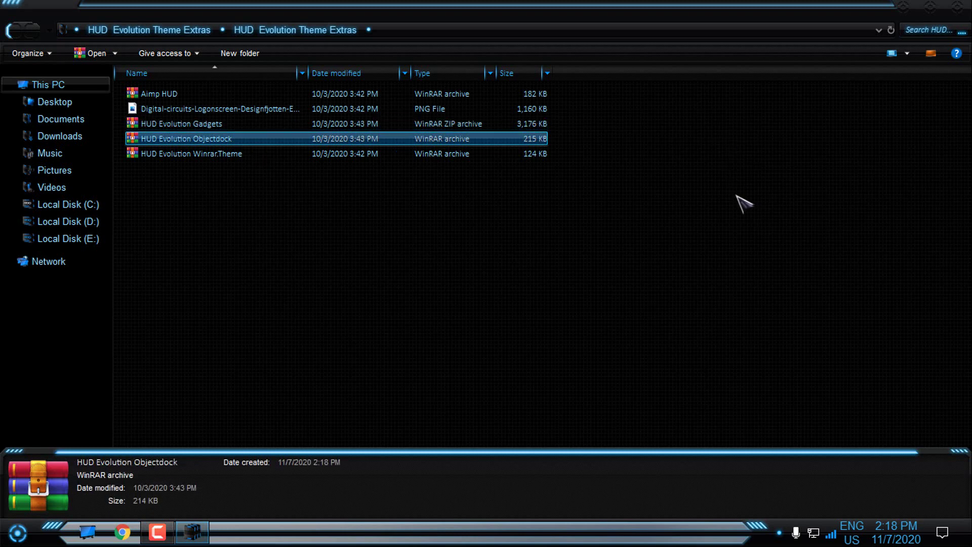
pyautogui.click(203, 126)
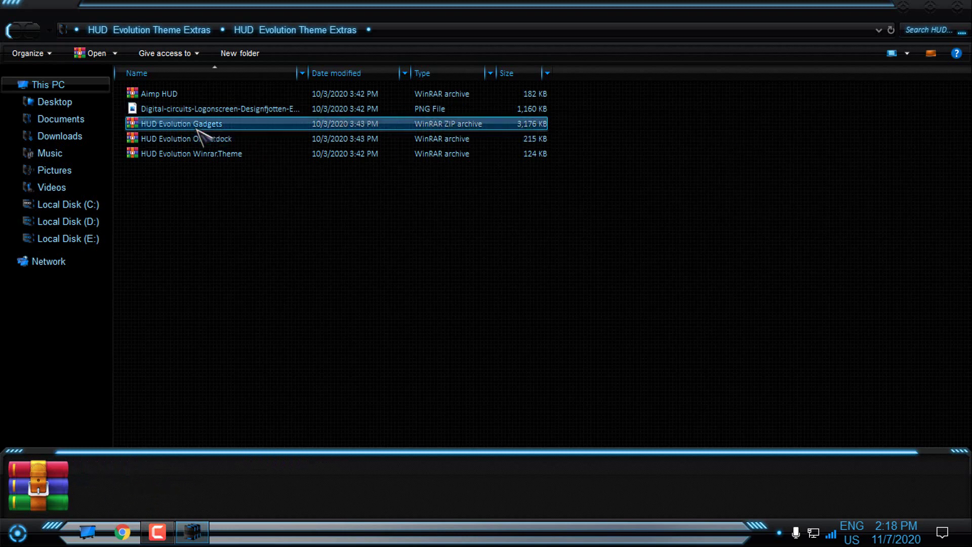
pyautogui.click(262, 138)
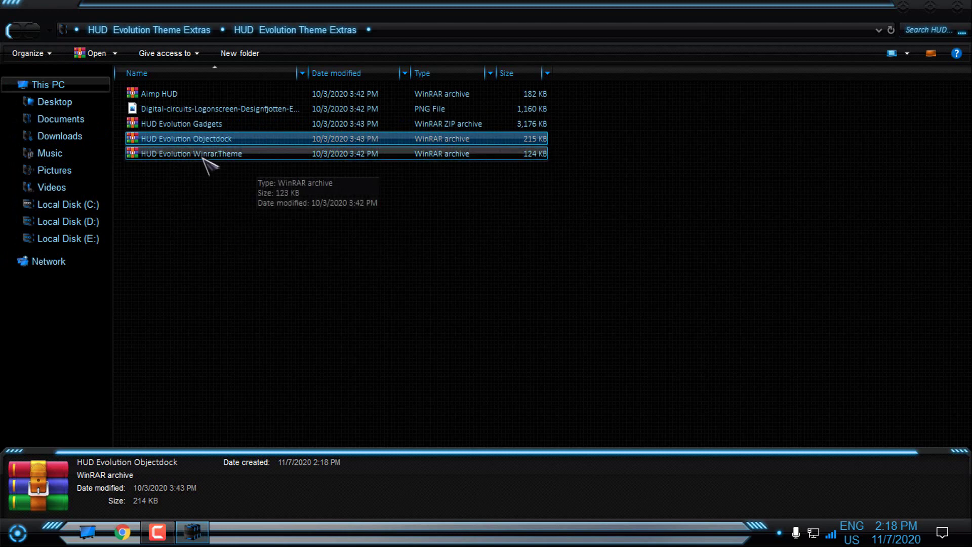
# - Install HUD Evolution Winrar.Theme into WinRAR, confirming the prompts and dismissing the licence reminder
pyautogui.doubleClick(319, 10)
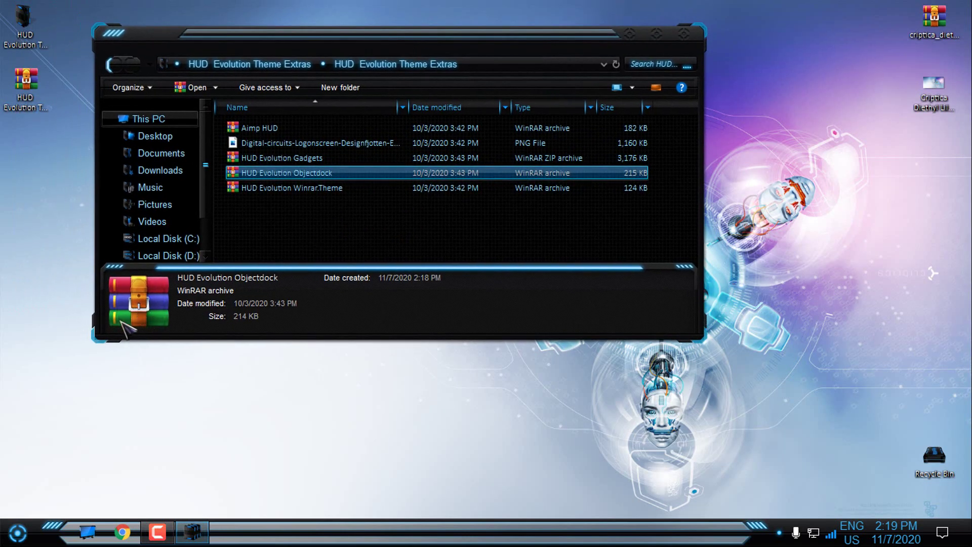
pyautogui.moveTo(170, 264); pyautogui.dragTo(196, 203)
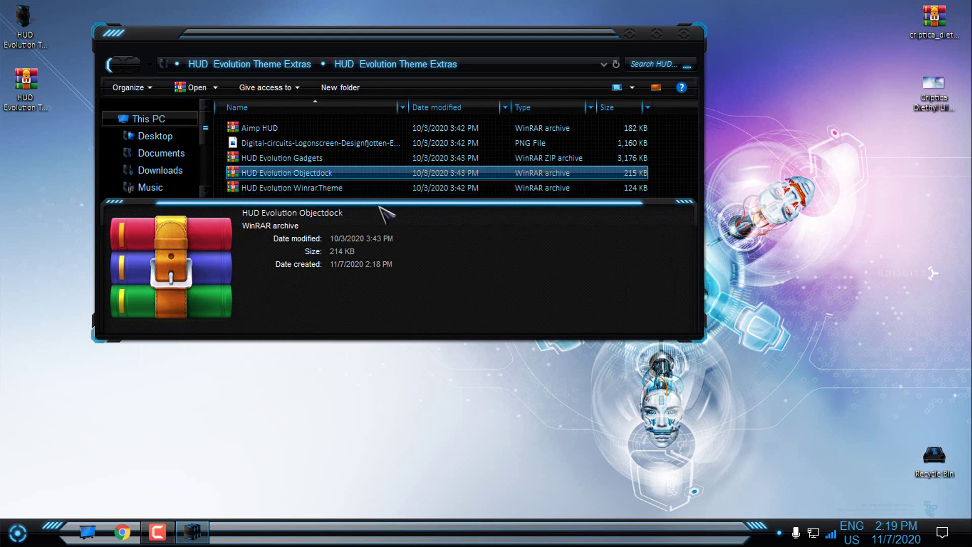
pyautogui.moveTo(386, 199); pyautogui.dragTo(354, 277)
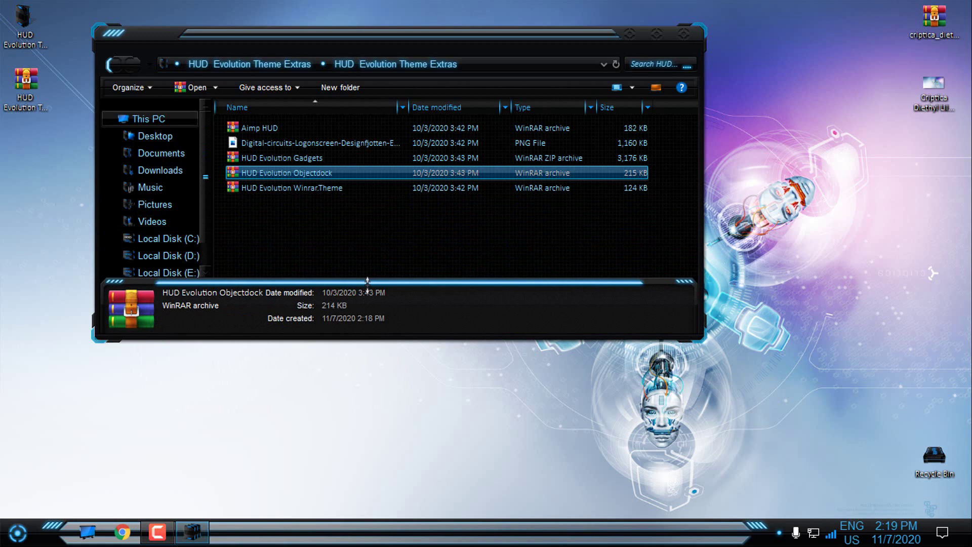
pyautogui.doubleClick(314, 188)
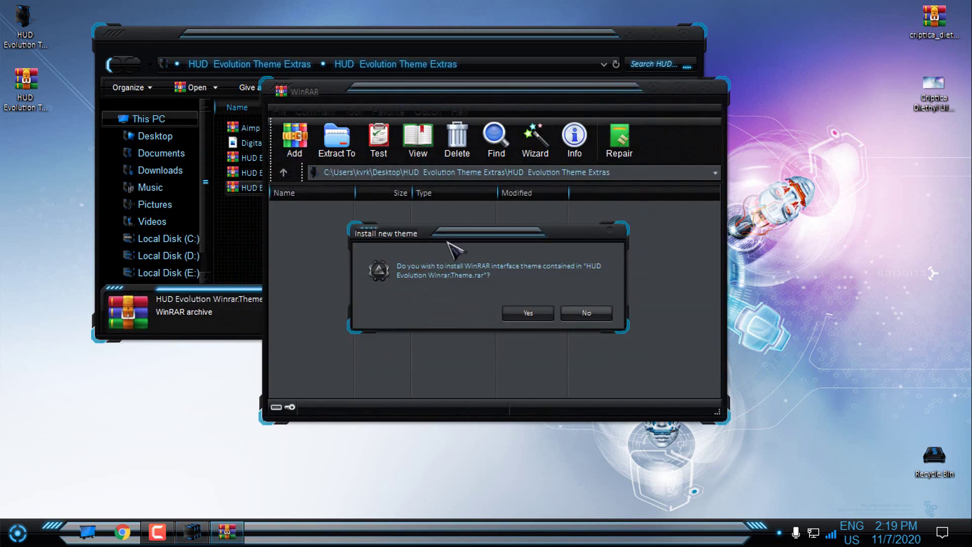
pyautogui.click(525, 314)
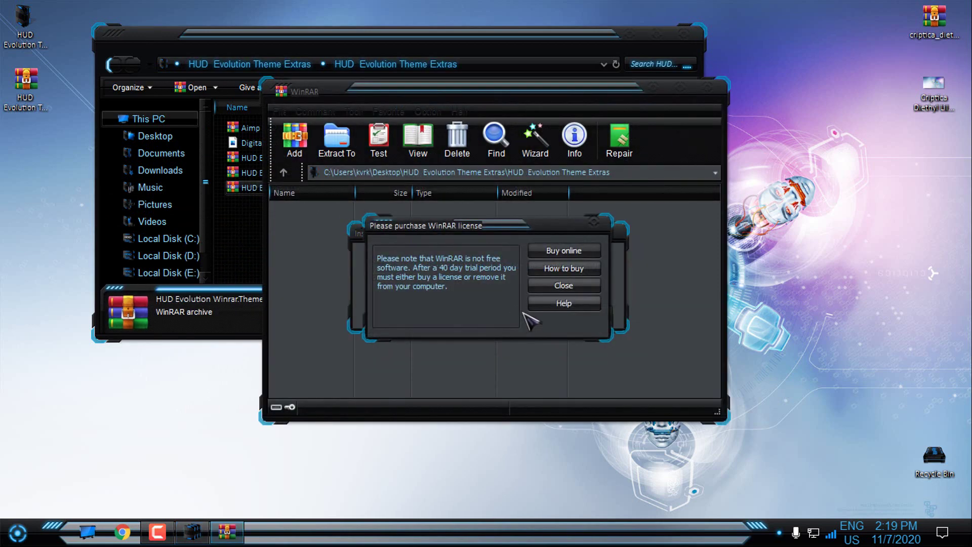
pyautogui.click(594, 223)
pyautogui.click(548, 314)
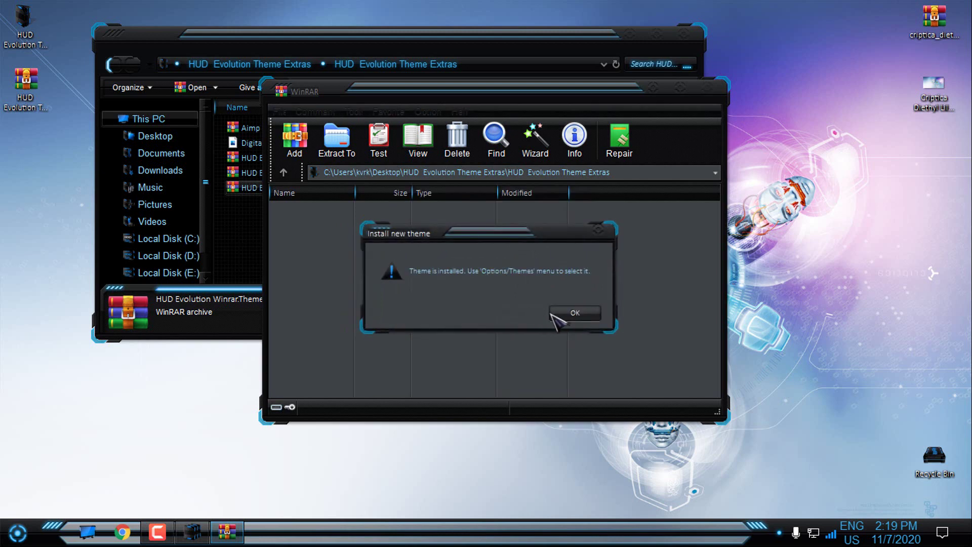
pyautogui.click(576, 314)
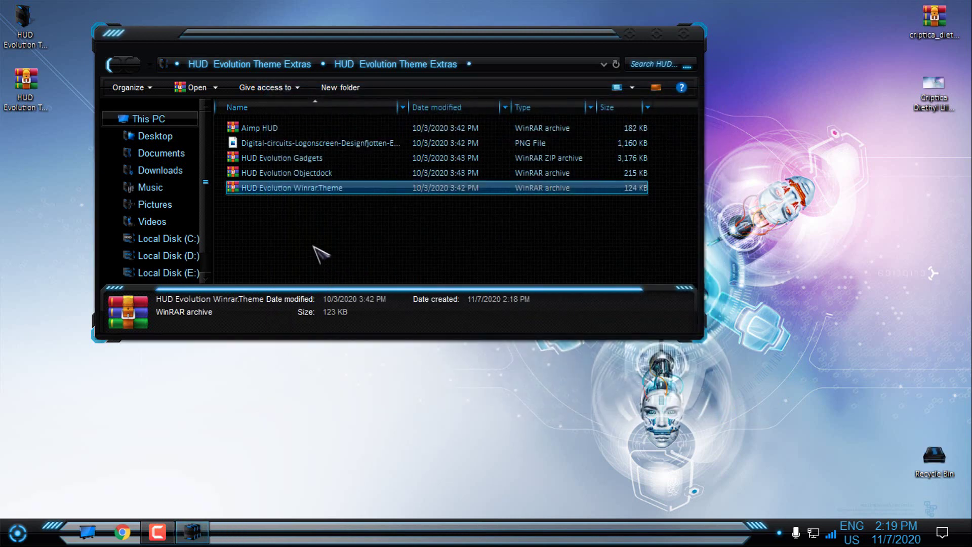
# - Reselect the Winrar.Theme archive and cancel the accidental rename
pyautogui.click(316, 251)
pyautogui.click(277, 191)
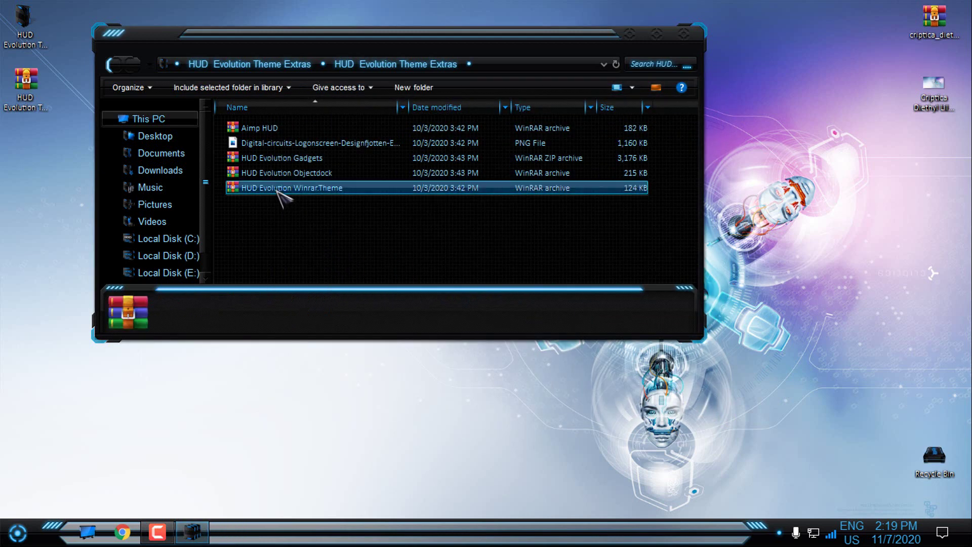
pyautogui.click(277, 192)
pyautogui.click(562, 264)
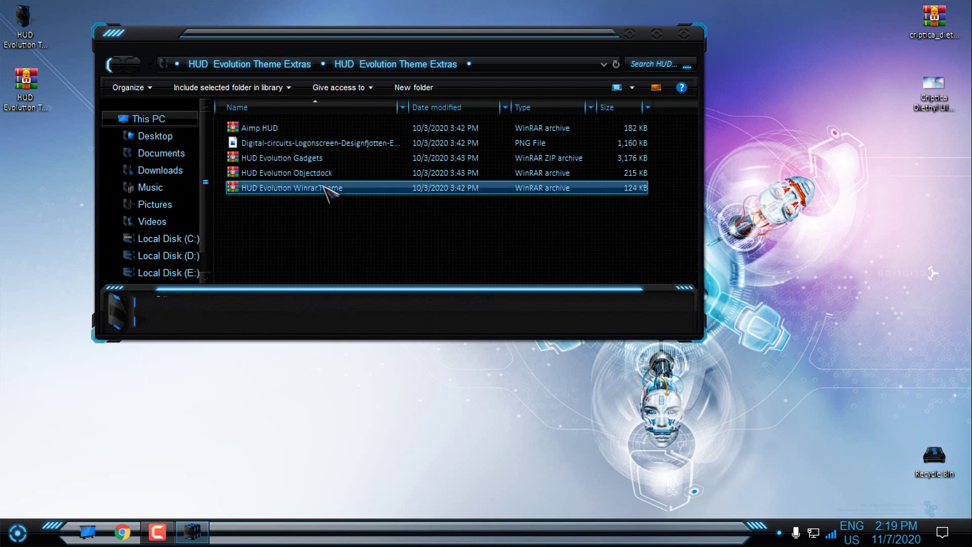
# - Switch WinRAR's interface theme to HUD Evolution from an opened archive
pyautogui.doubleClick(321, 188)
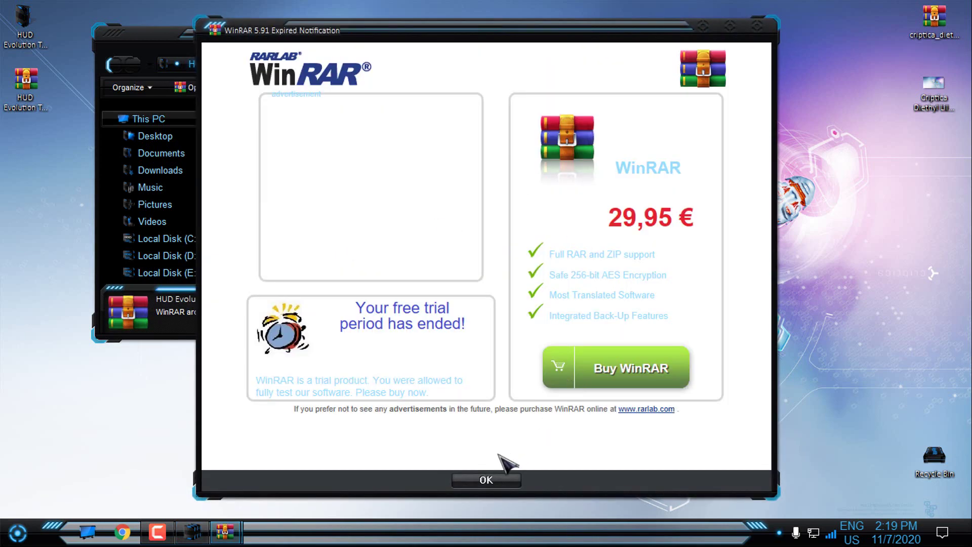
pyautogui.click(487, 480)
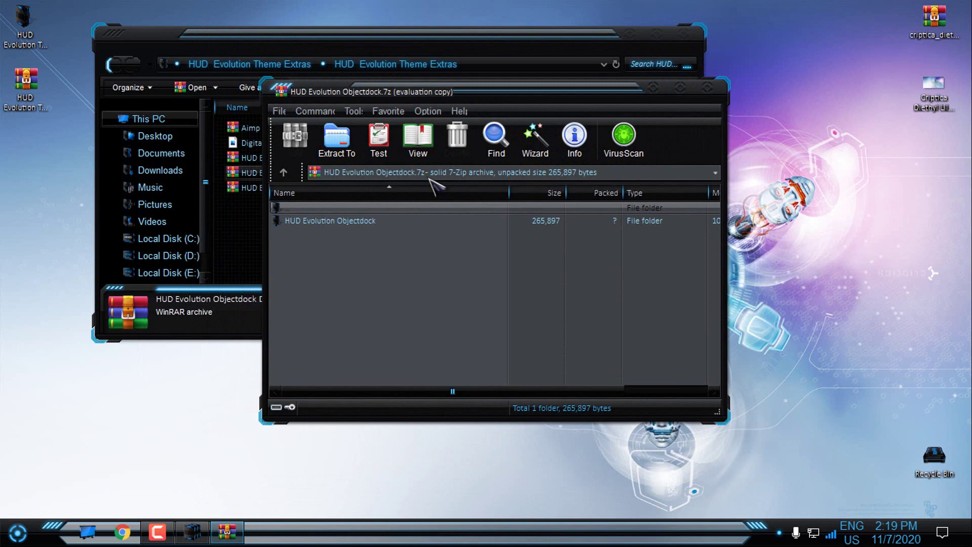
pyautogui.click(428, 111)
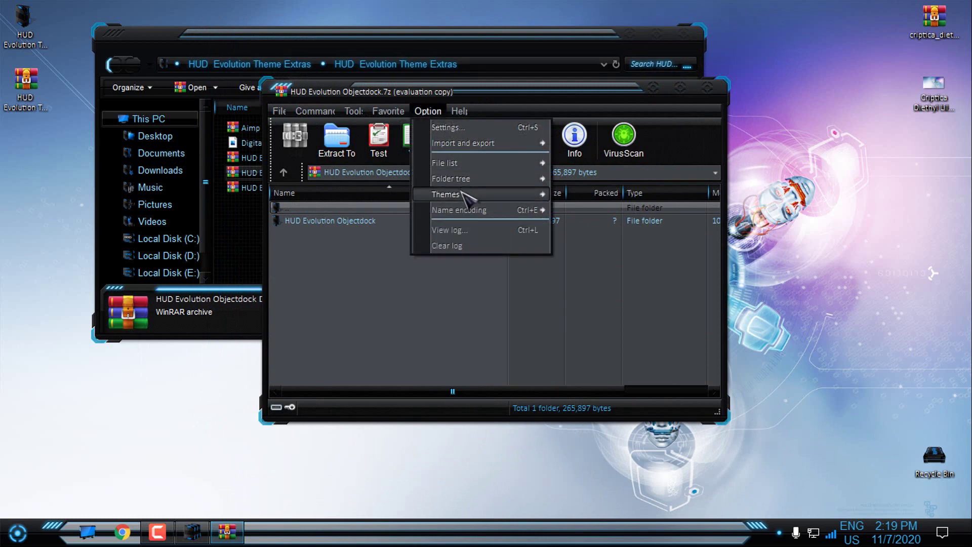
pyautogui.moveTo(529, 195)
pyautogui.click(600, 246)
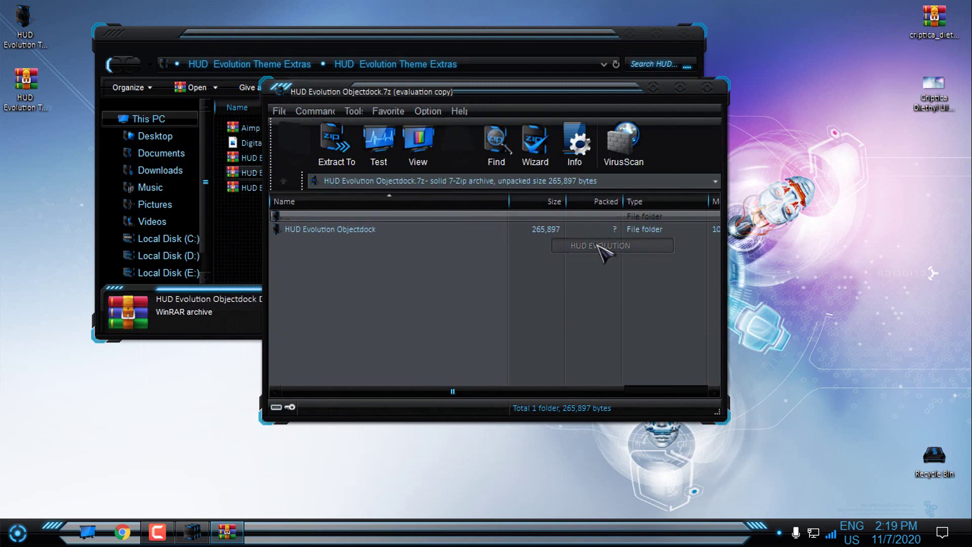
# - Close the file browsing window and the WinRAR archive window
pyautogui.click(684, 35)
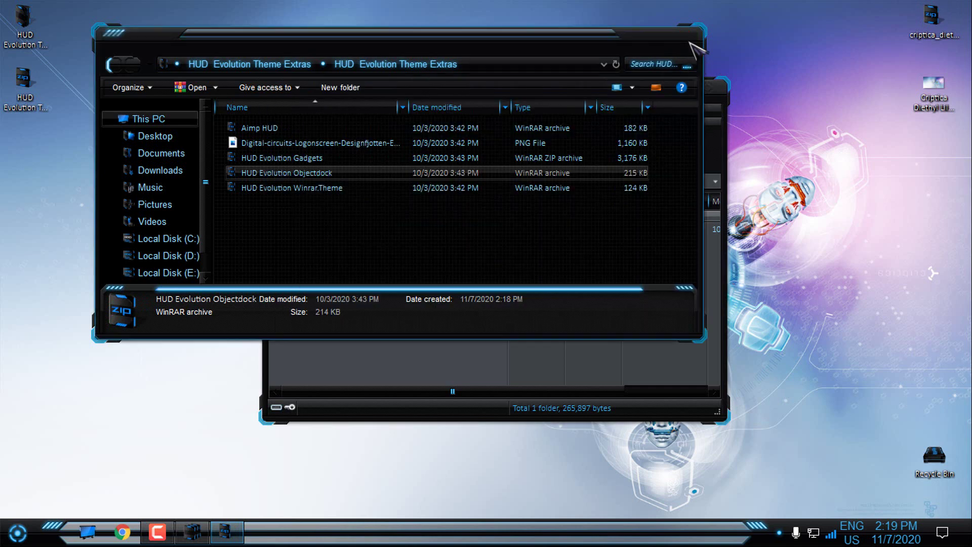
pyautogui.moveTo(518, 95); pyautogui.dragTo(512, 115)
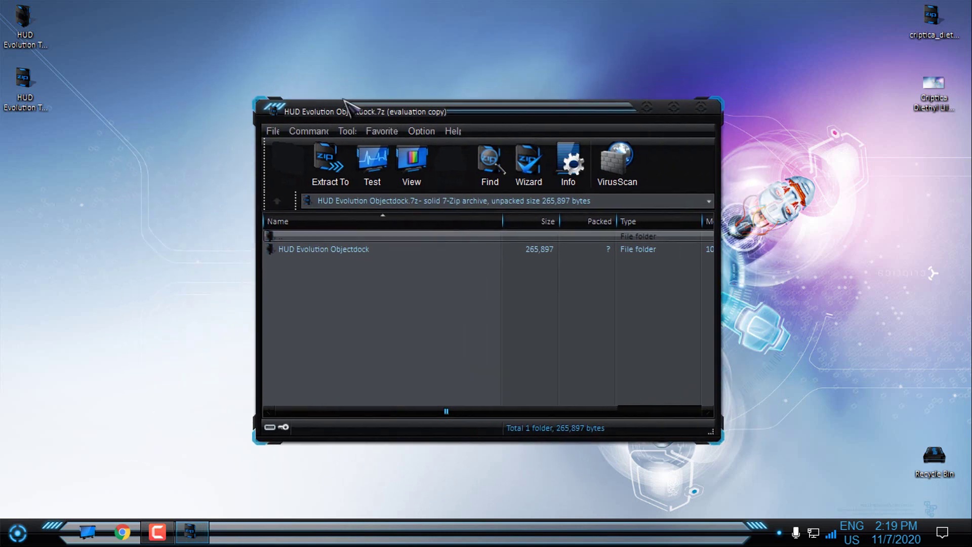
pyautogui.click(701, 107)
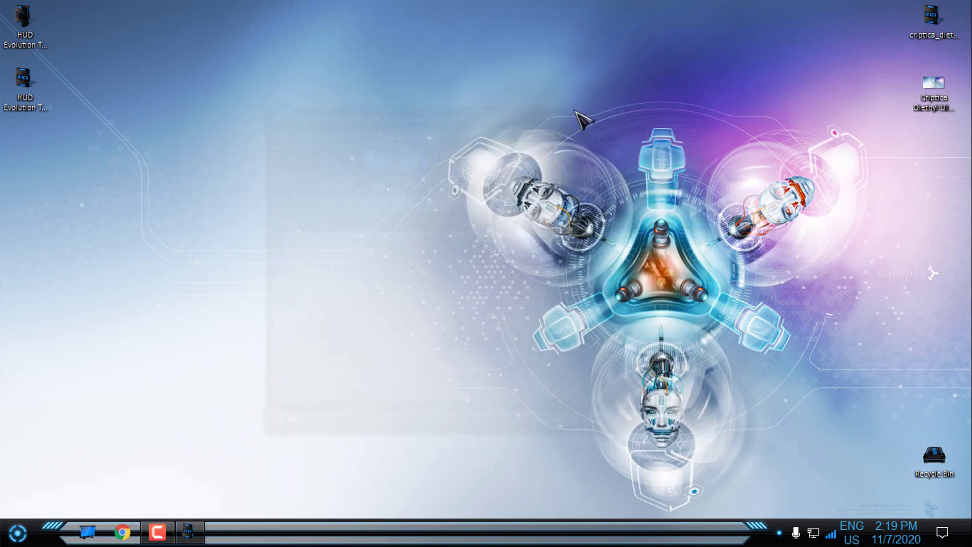
# - Refresh the desktop and delete the two HUD Evolution Theme Extras items
pyautogui.rightClick(239, 129)
pyautogui.click(269, 170)
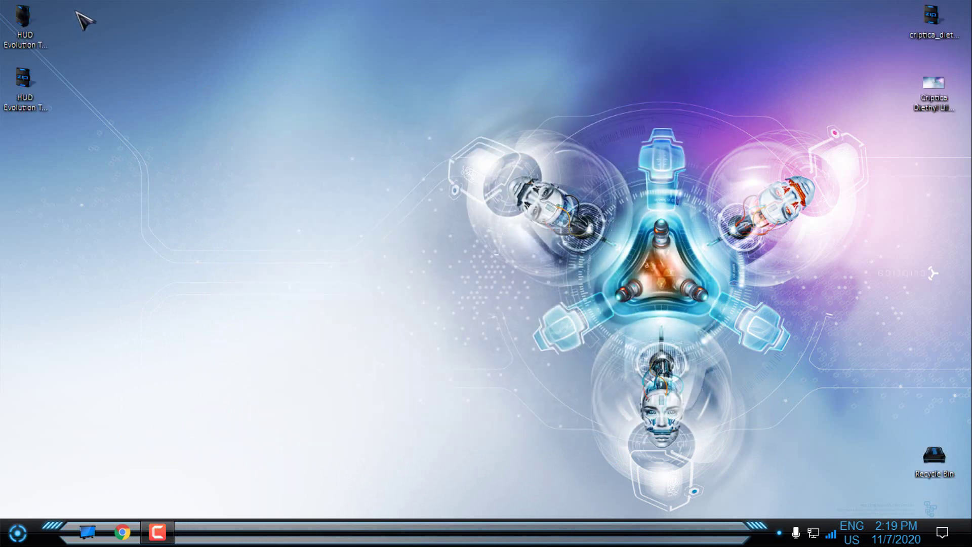
pyautogui.moveTo(82, 17); pyautogui.dragTo(19, 124)
pyautogui.rightClick(16, 103)
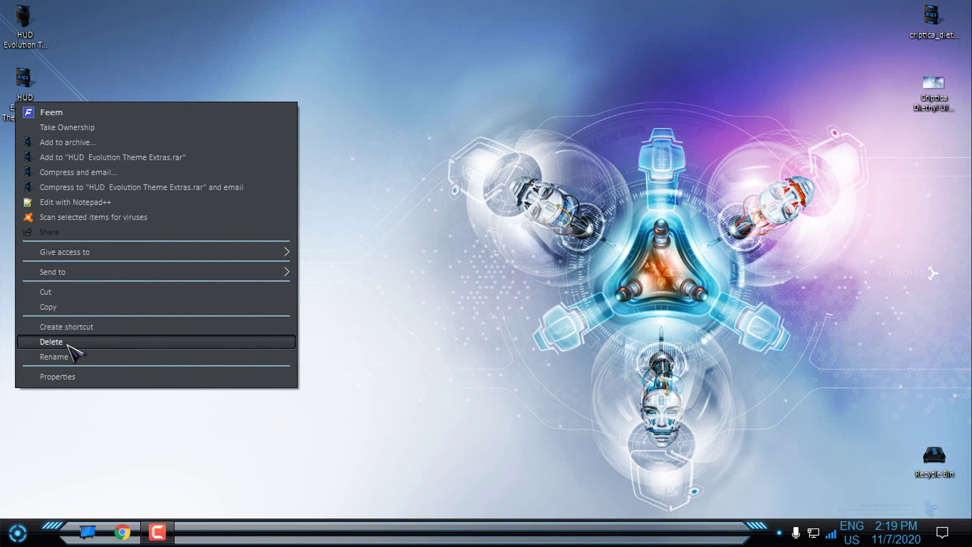
pyautogui.click(51, 342)
# - Delete the criptica_diethyl_metal zip archive from the desktop
pyautogui.moveTo(863, 25); pyautogui.dragTo(936, 103)
pyautogui.rightClick(936, 104)
pyautogui.click(932, 19)
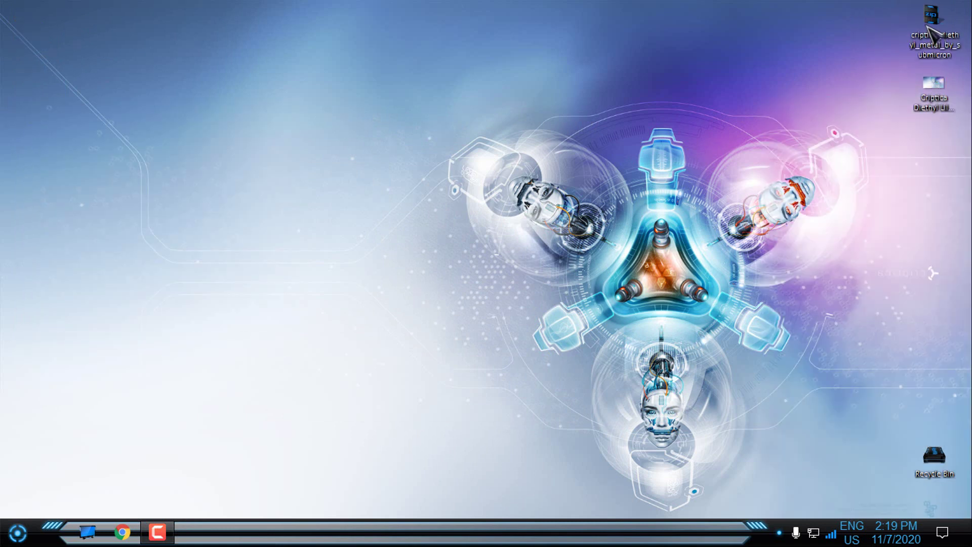
pyautogui.rightClick(932, 23)
pyautogui.click(750, 324)
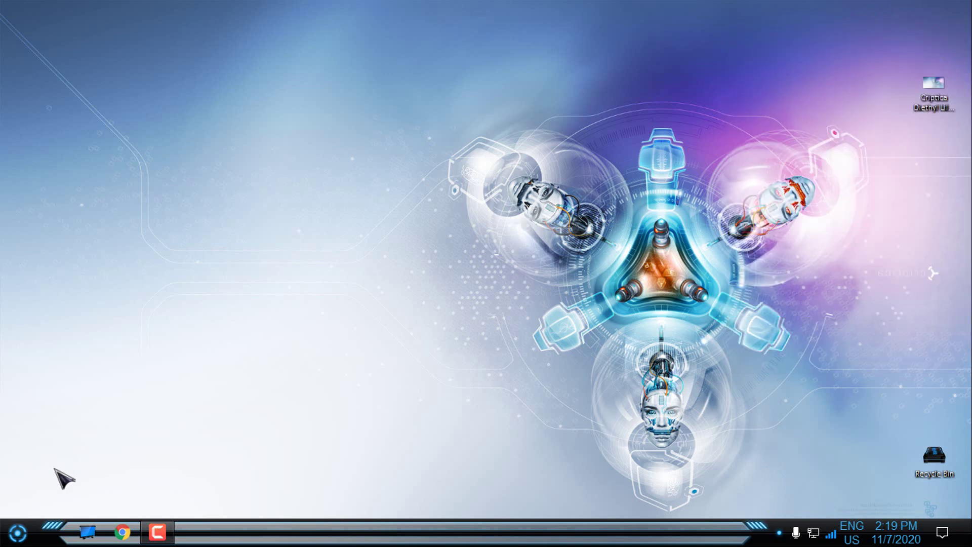
# - View the HUD-styled System page through This PC Properties in Start, then close it
pyautogui.click(17, 533)
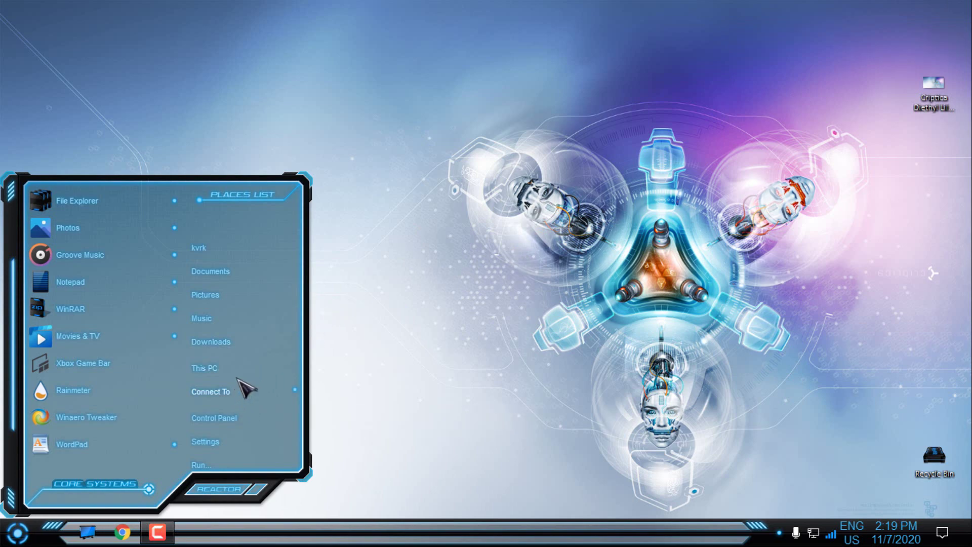
pyautogui.rightClick(223, 370)
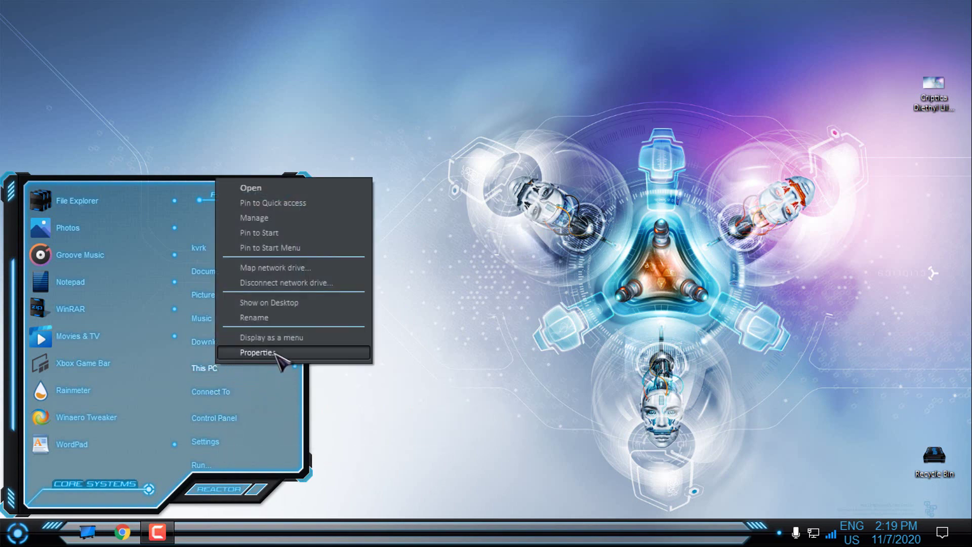
pyautogui.click(276, 354)
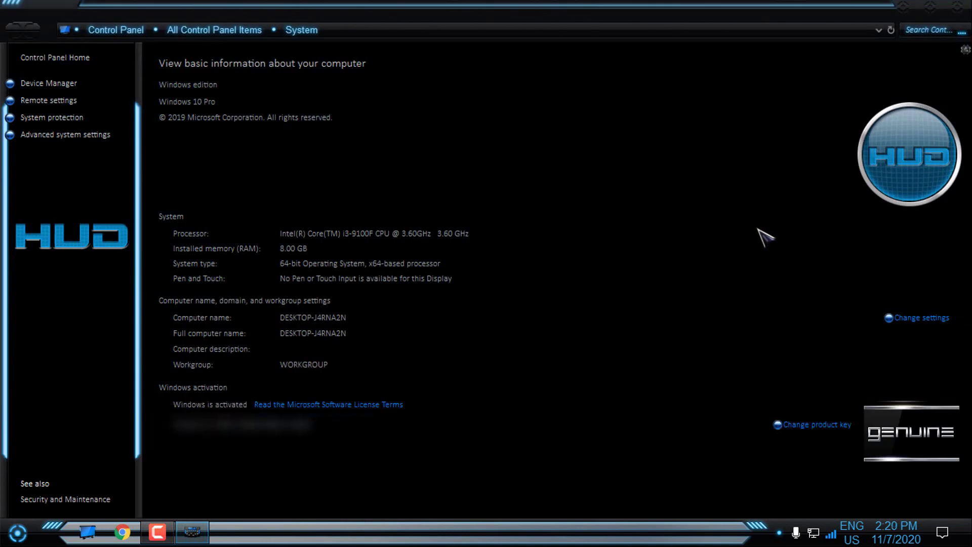
pyautogui.click(957, 7)
# - Refresh the desktop and bring up the Start menu again
pyautogui.rightClick(287, 113)
pyautogui.click(322, 152)
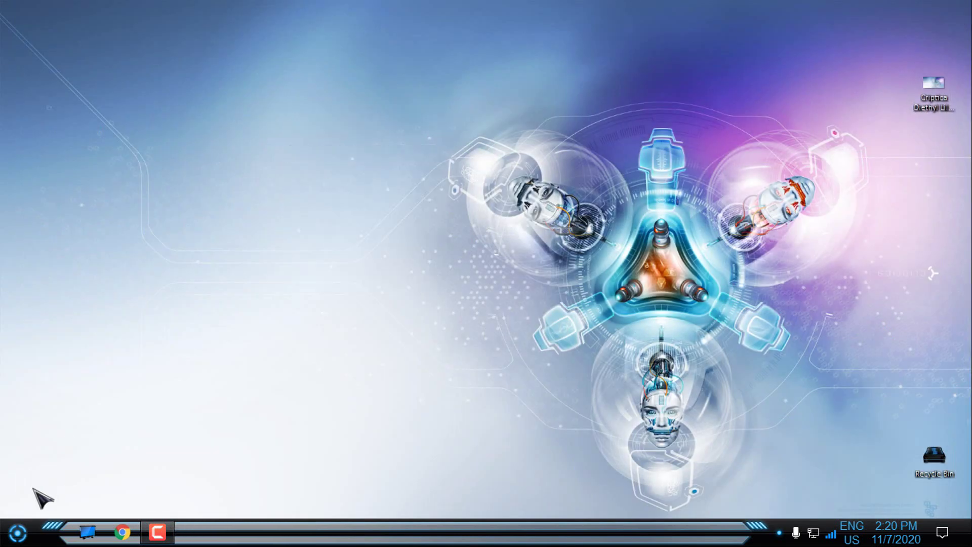
pyautogui.click(18, 532)
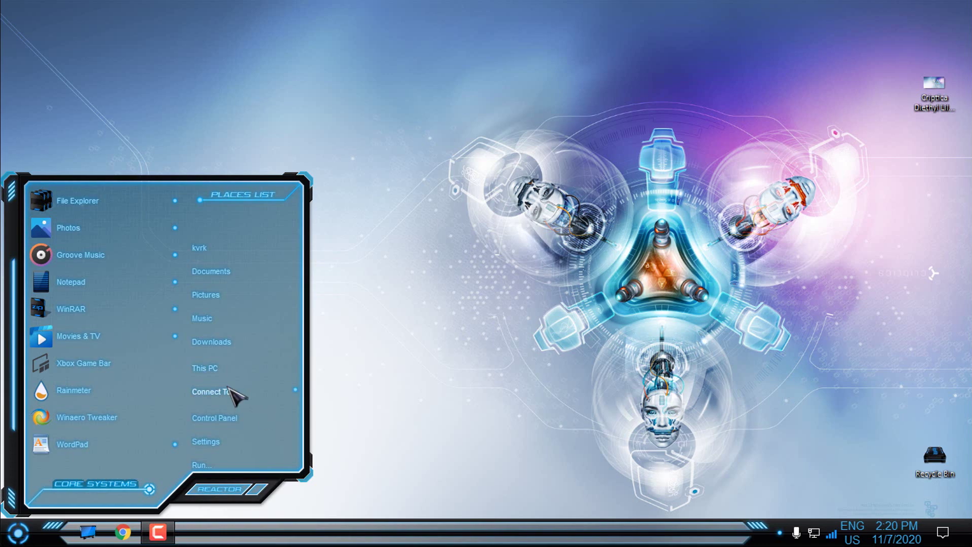
# - Open Control Panel, toggle Category and large-icon views, then open Sound and Keyboard
pyautogui.click(227, 390)
pyautogui.click(883, 65)
pyautogui.click(881, 89)
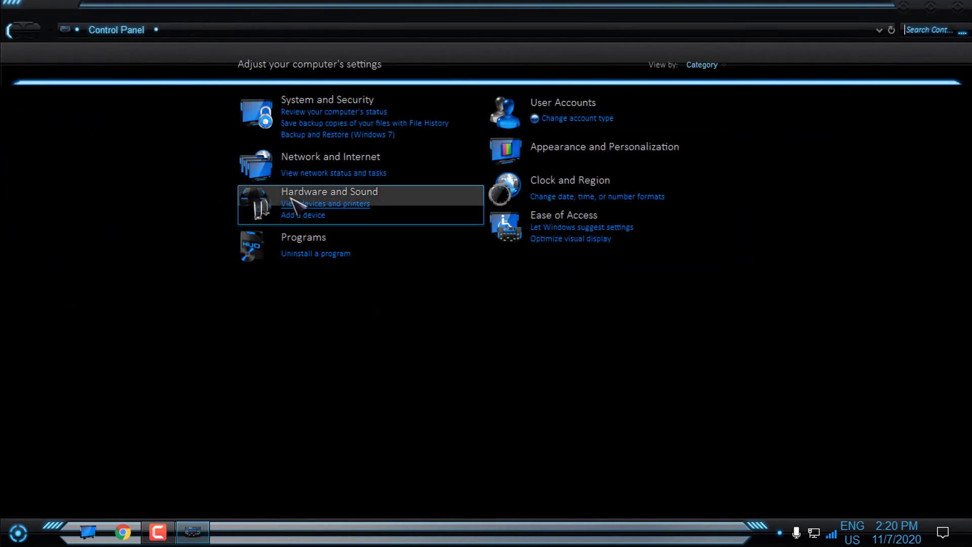
pyautogui.click(699, 64)
pyautogui.click(734, 104)
pyautogui.click(414, 298)
pyautogui.press('Escape')
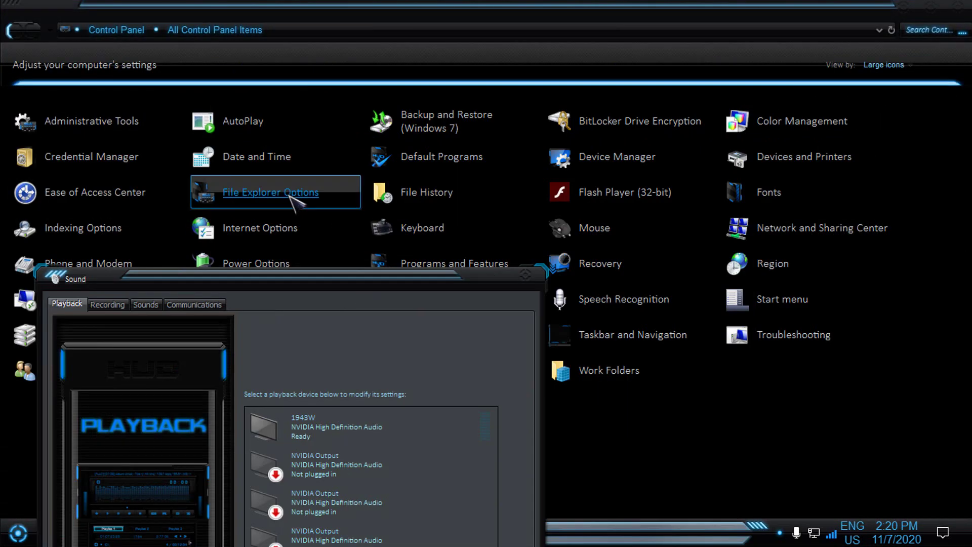
pyautogui.click(423, 228)
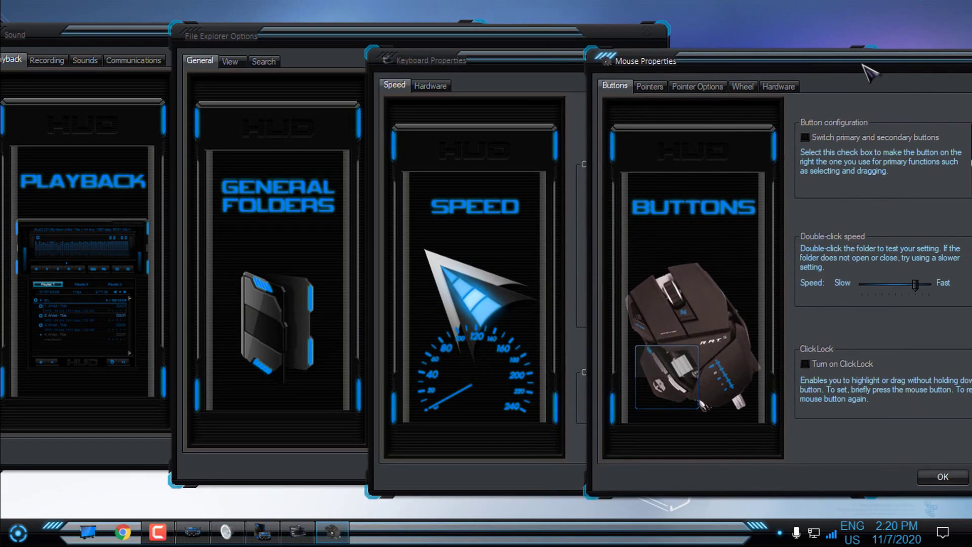
# - Launch System Transparency from Documents\System Transparency, then open File Explorer on This PC
pyautogui.press('super+e')
pyautogui.click(152, 153)
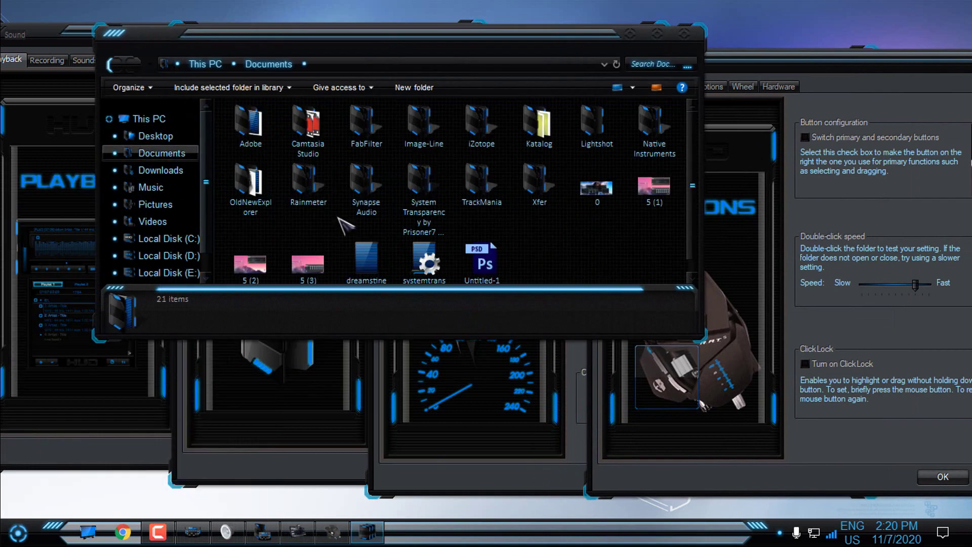
pyautogui.doubleClick(428, 200)
pyautogui.doubleClick(280, 129)
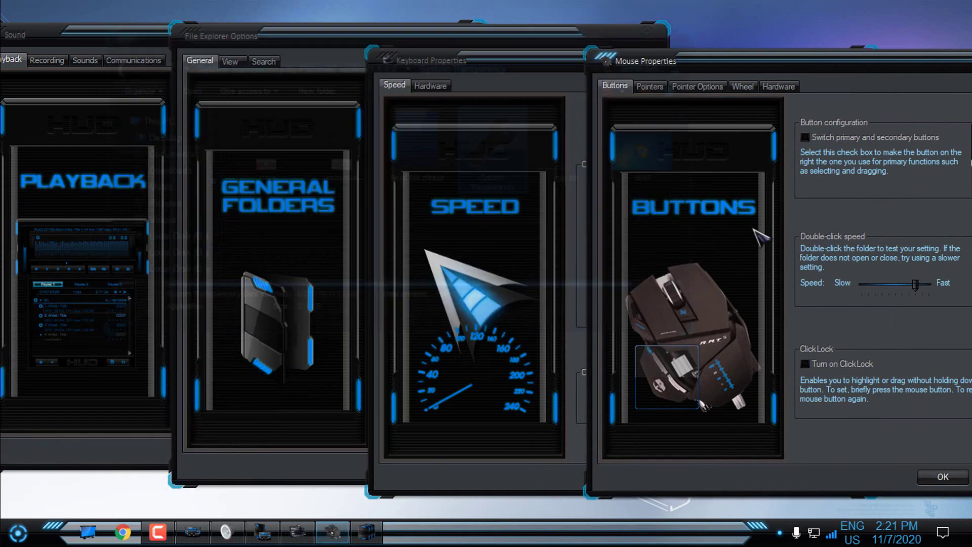
pyautogui.press('super')
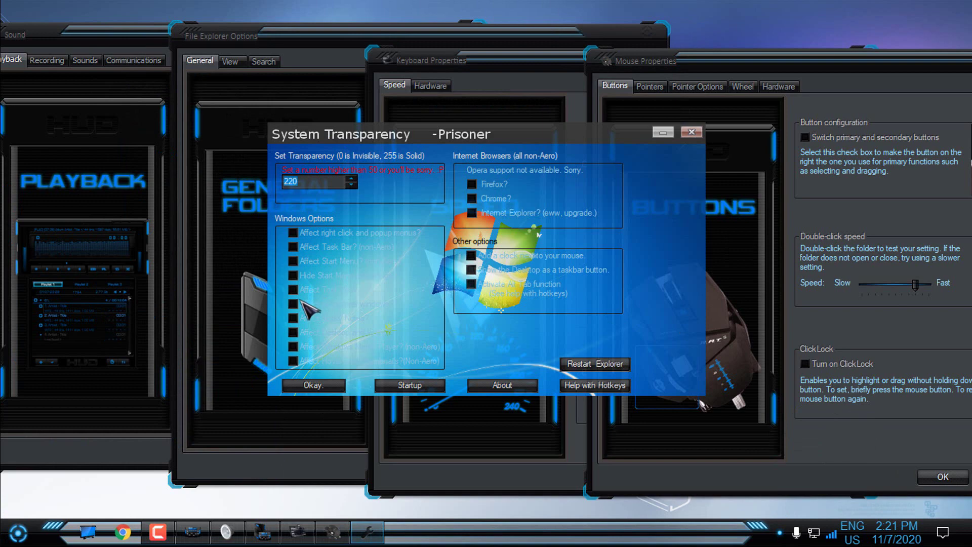
pyautogui.click(312, 385)
pyautogui.press('super')
pyautogui.press('super+e')
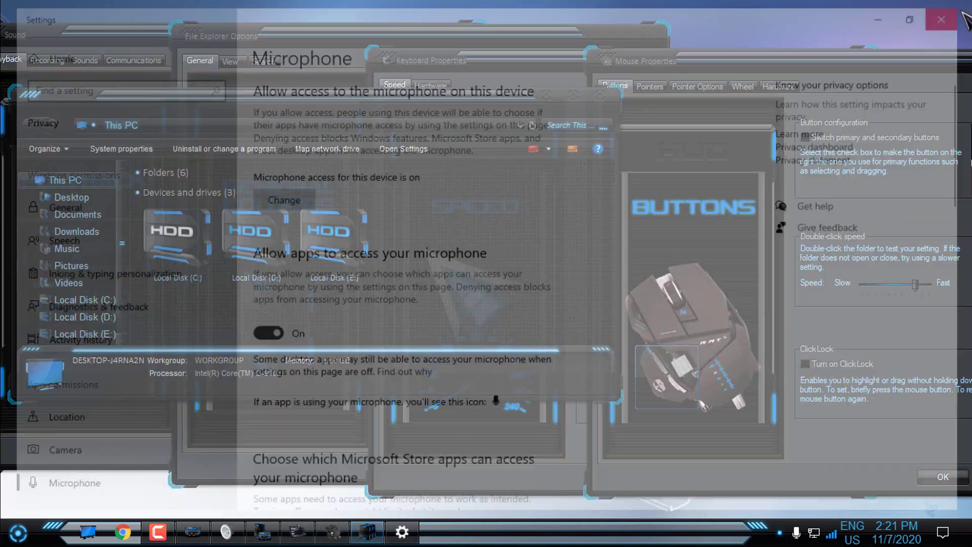
# - Bring System Transparency settings back from the tray and close the System window
pyautogui.rightClick(797, 533)
pyautogui.click(810, 454)
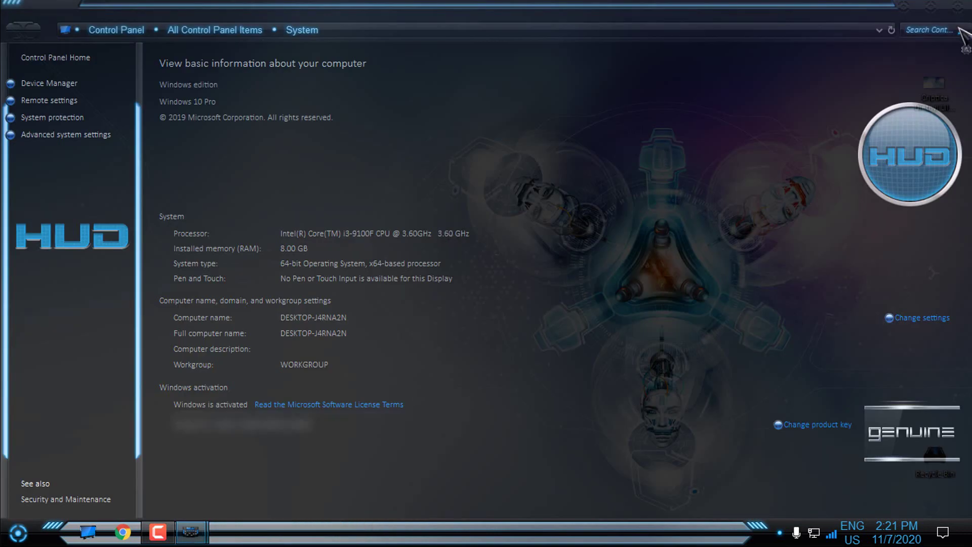
pyautogui.click(959, 7)
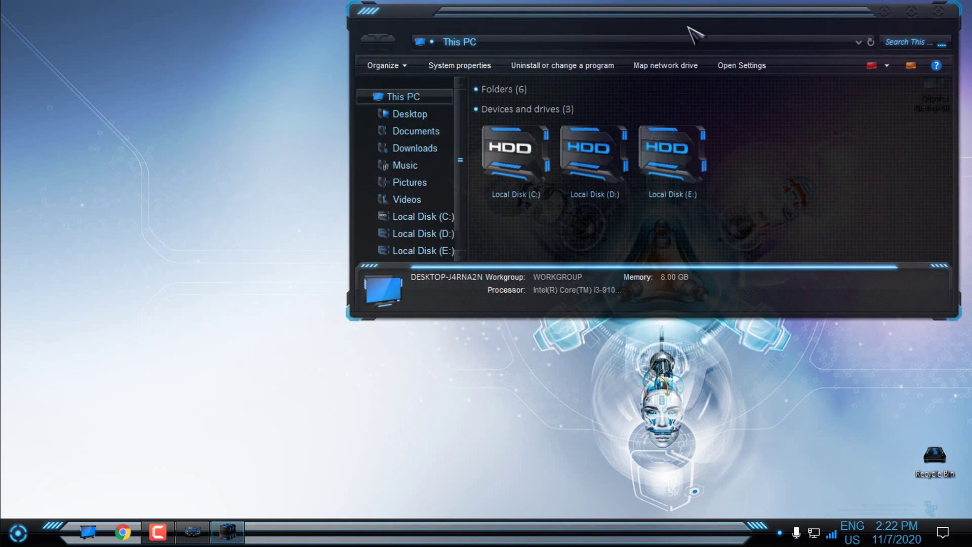
# - Reopen the System page from This PC and arrange it alongside the This PC window
pyautogui.rightClick(205, 368)
pyautogui.click(264, 352)
pyautogui.moveTo(391, 37); pyautogui.dragTo(640, 270)
pyautogui.moveTo(606, 30); pyautogui.dragTo(208, 35)
# - Open Control Panel in Category view, then dismiss the Start menu
pyautogui.press('super')
pyautogui.click(235, 363)
pyautogui.click(884, 71)
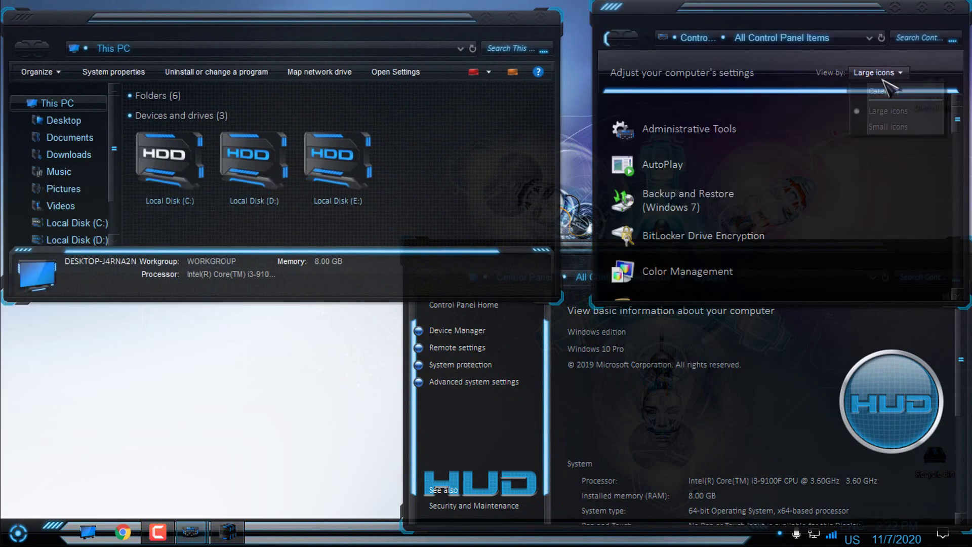
pyautogui.click(861, 84)
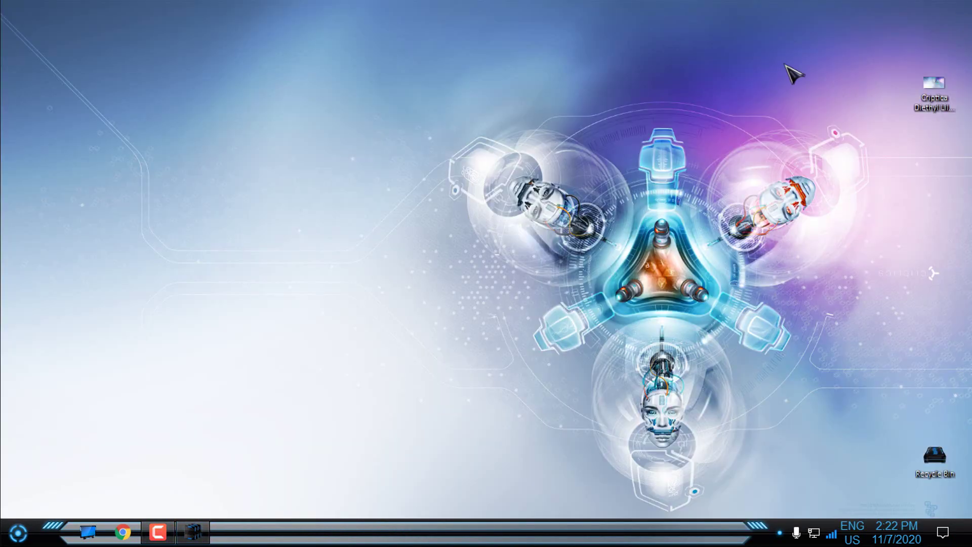
pyautogui.press('super')
pyautogui.press('Escape')
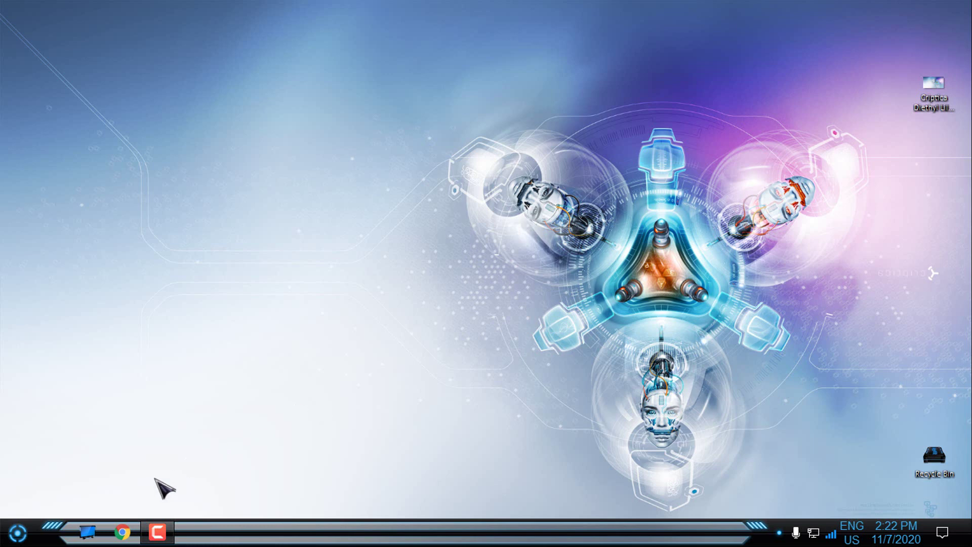
pyautogui.press('super+e')
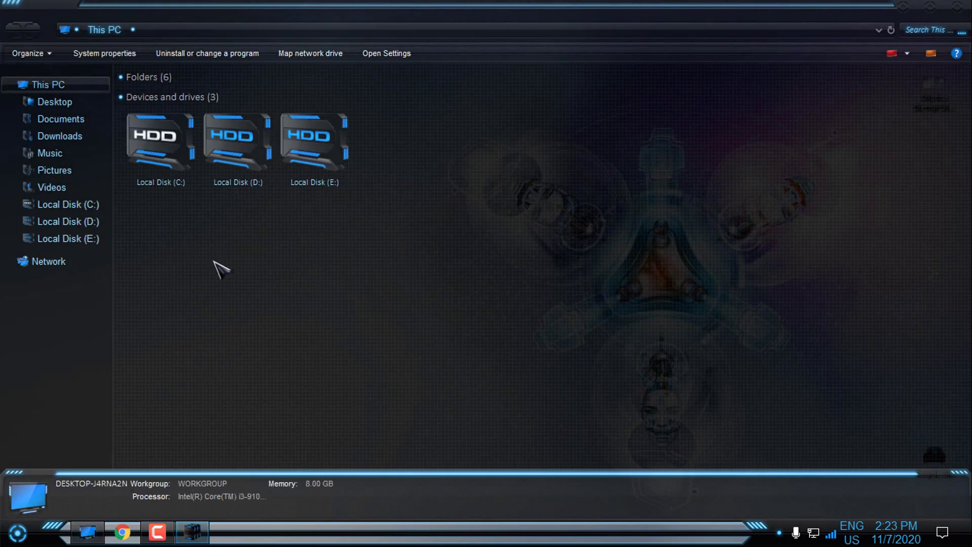
pyautogui.click(957, 7)
pyautogui.press('super')
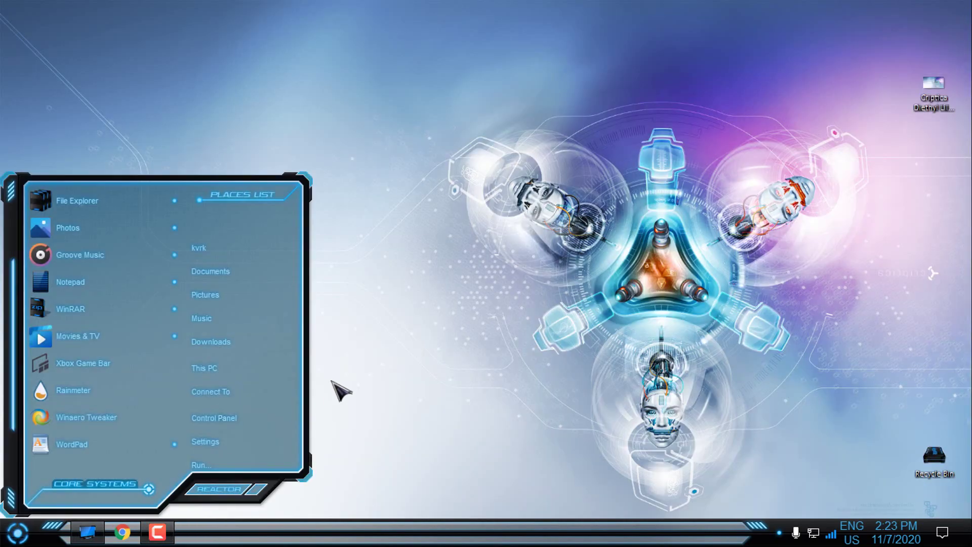
pyautogui.click(238, 416)
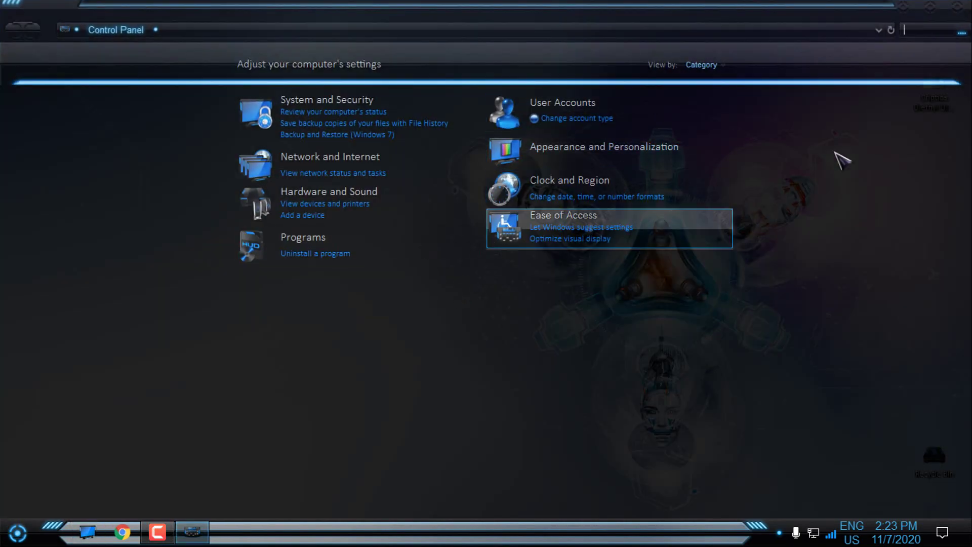
pyautogui.click(958, 7)
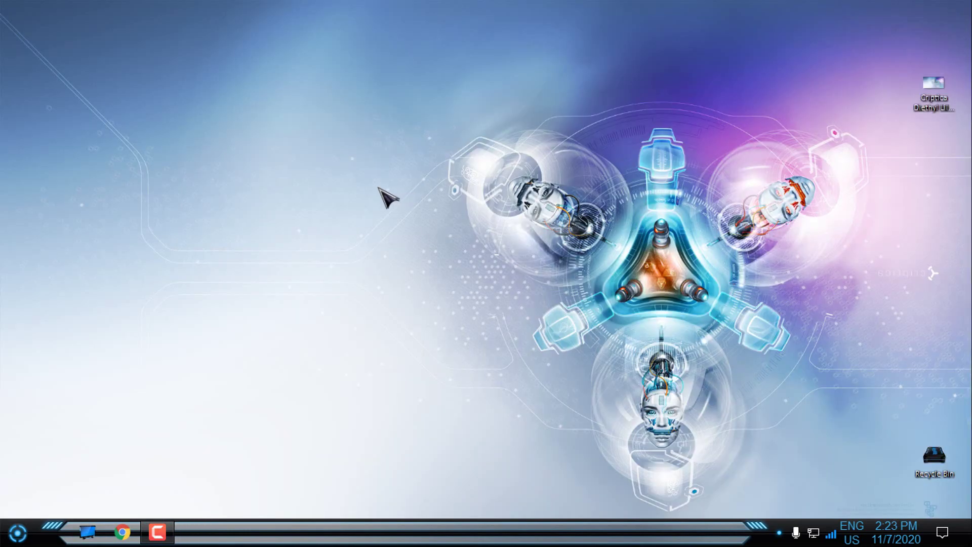